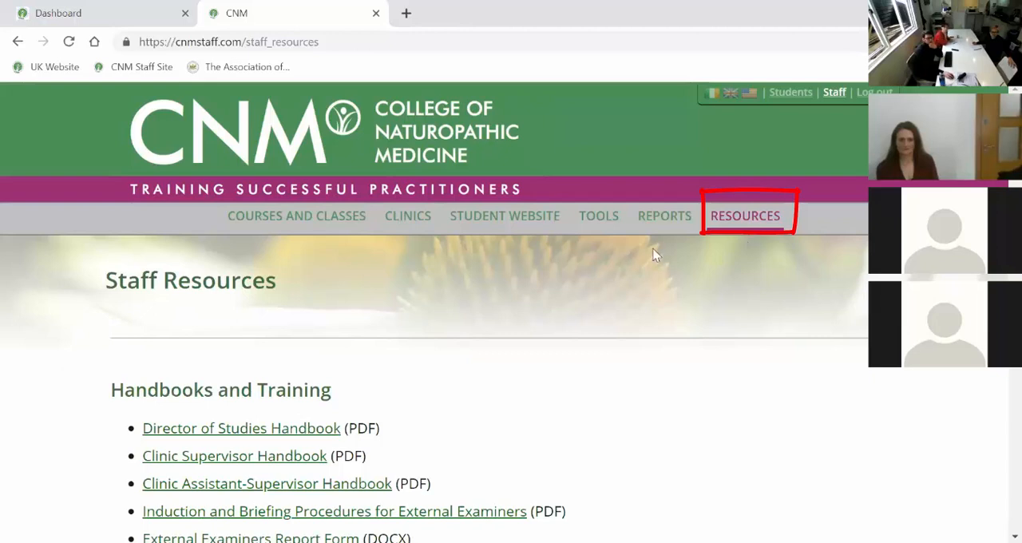
Open the CNM Online site from its access section on the Staff Resources page.
{"action": "scroll", "coordinate": [756, 285], "scroll_direction": "down", "scroll_amount": 2}
{"action": "scroll", "coordinate": [757, 285], "scroll_direction": "down", "scroll_amount": 10}
{"action": "middle_click", "coordinate": [749, 287]}
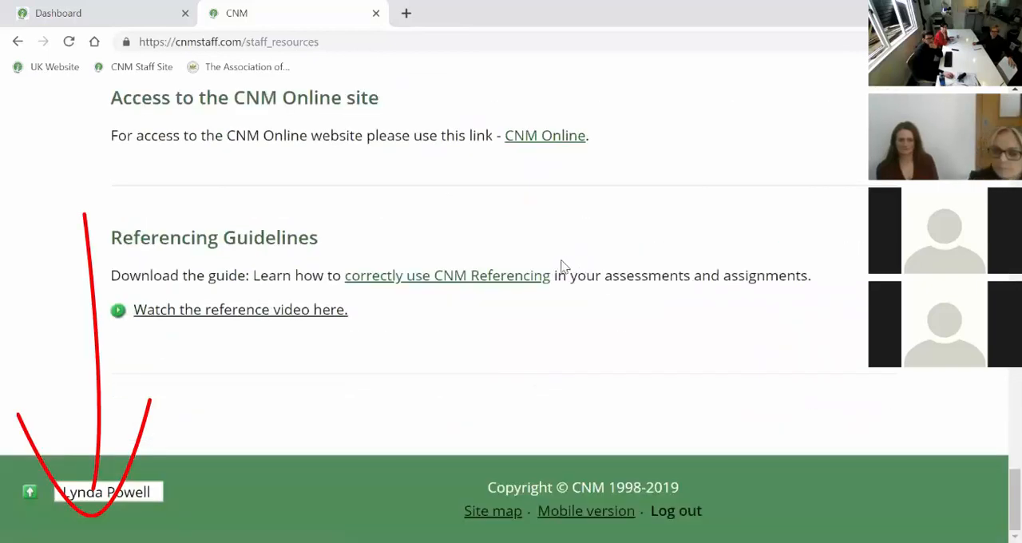
{"action": "scroll", "coordinate": [370, 325], "scroll_direction": "up", "scroll_amount": 1}
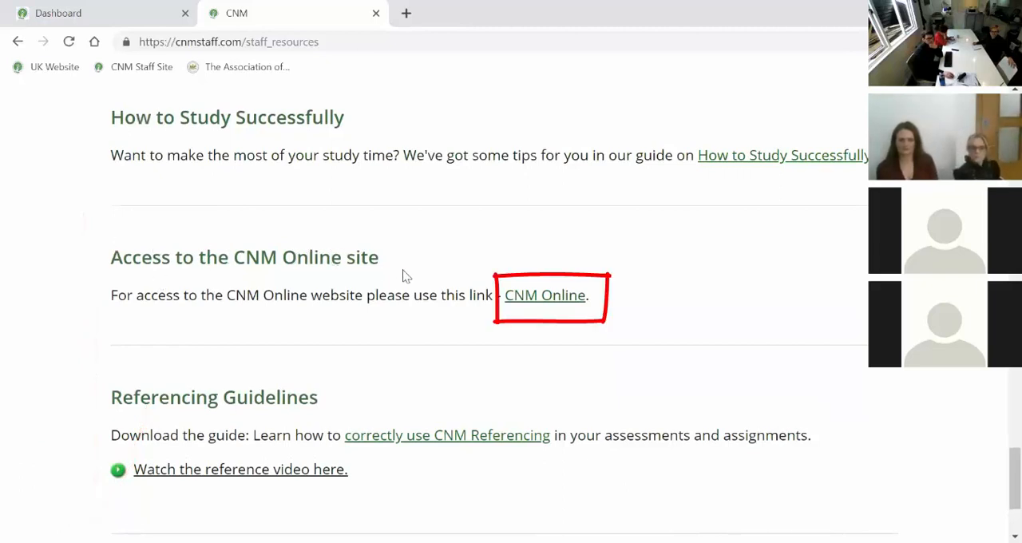
{"action": "left_click", "coordinate": [546, 305]}
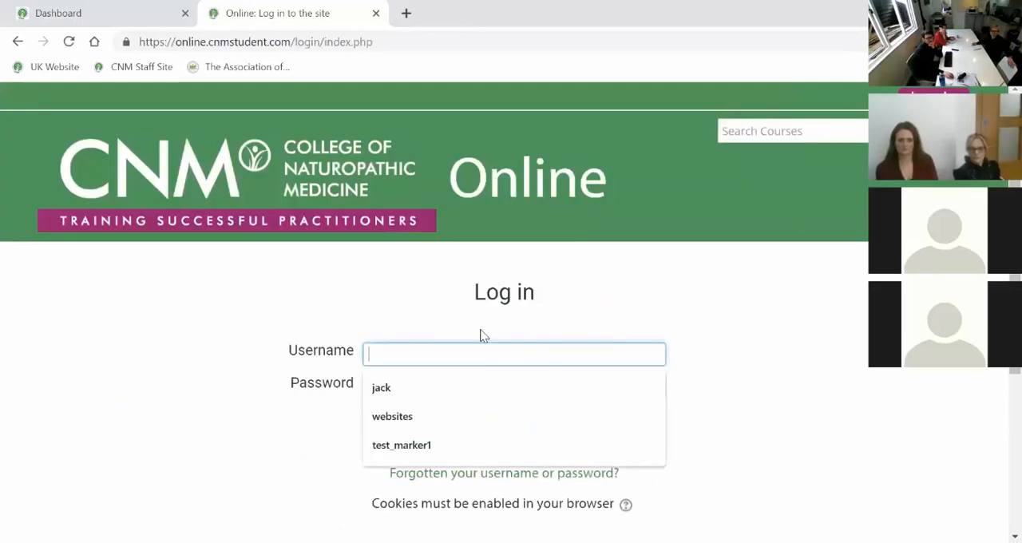
Log in to CNM Online with the username test_marker1.
{"action": "left_click", "coordinate": [530, 323]}
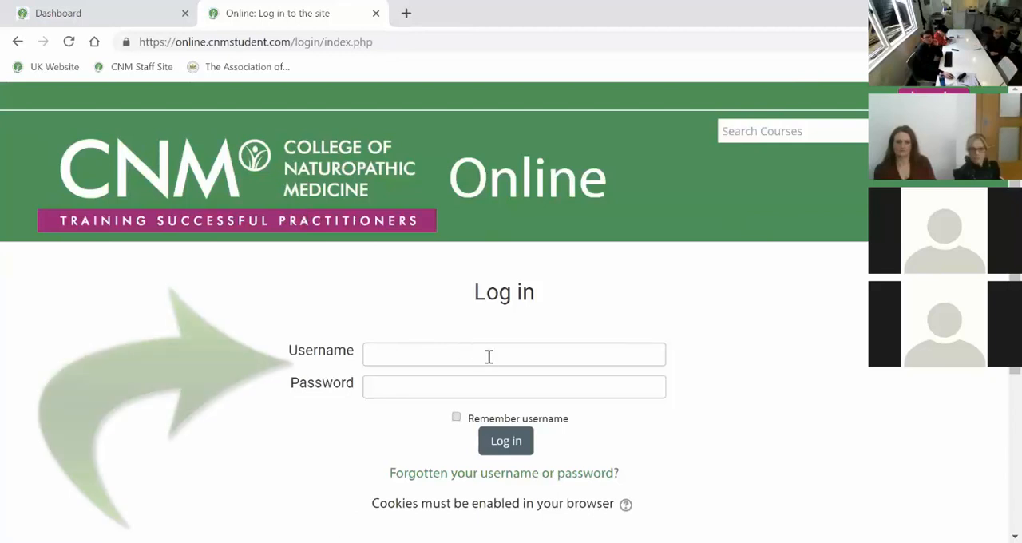
{"action": "left_click", "coordinate": [447, 356]}
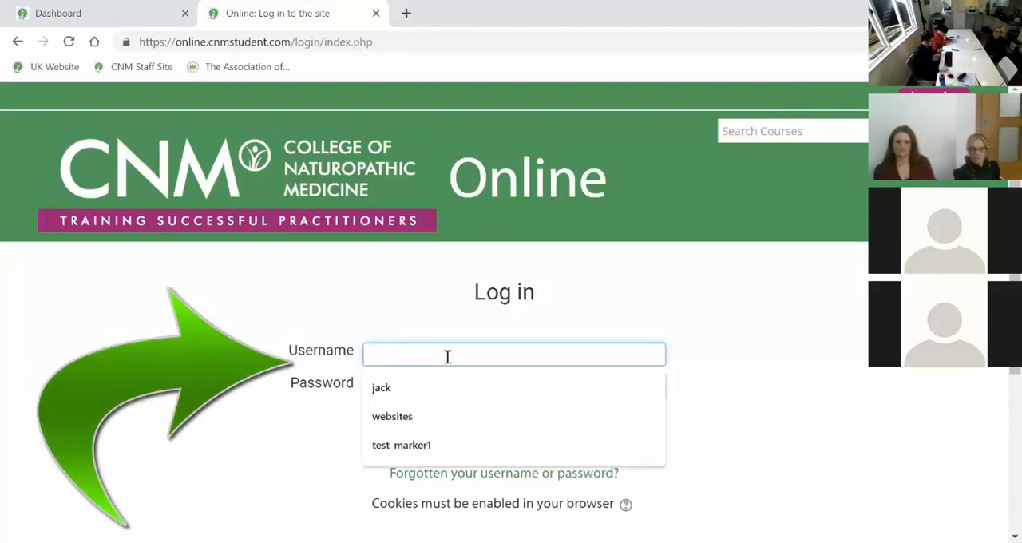
{"action": "type", "text": "te"}
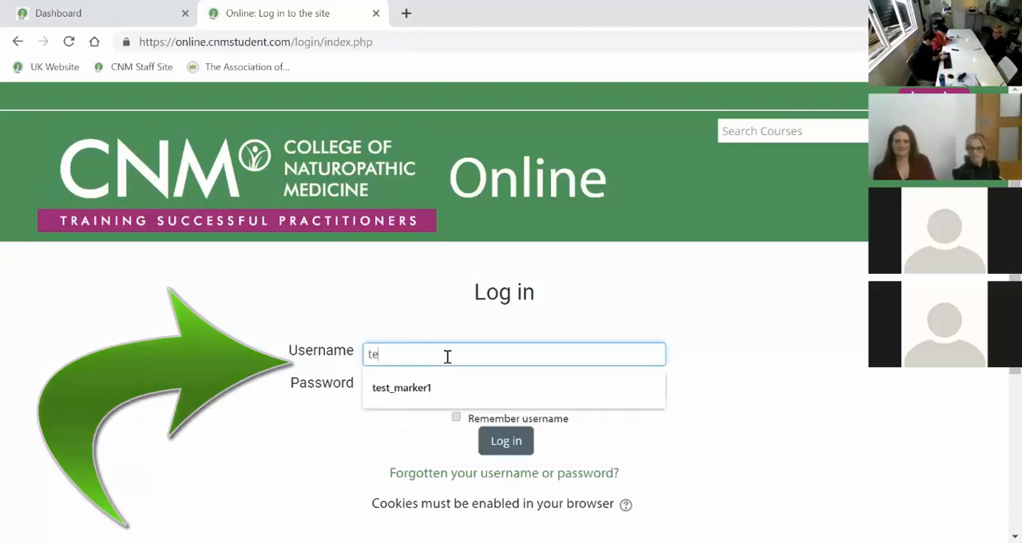
{"action": "type", "text": "st_marker1"}
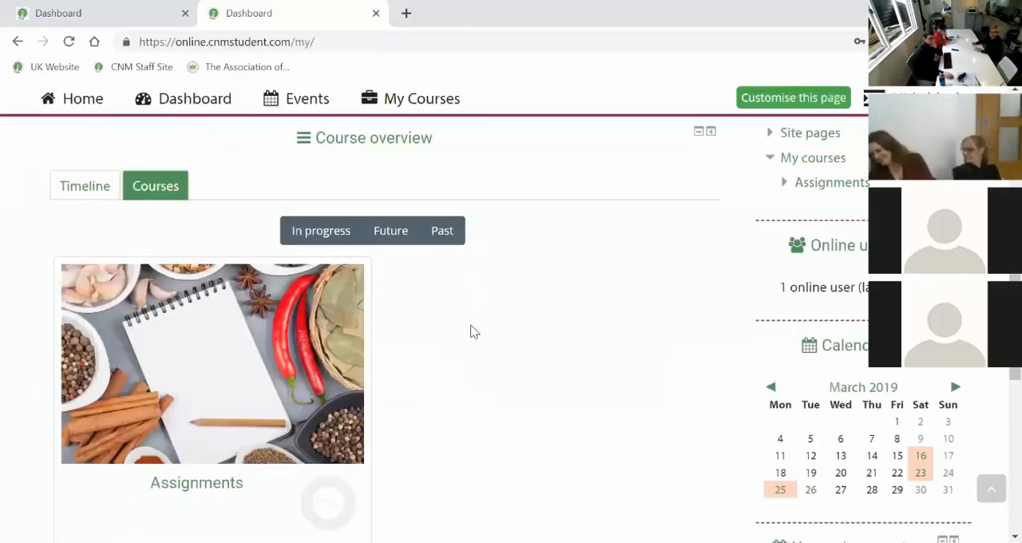
Examine the dashboard's announcements and course overview, including the timeline view, and return to the courses view.
{"action": "scroll", "coordinate": [471, 332], "scroll_direction": "up", "scroll_amount": 2}
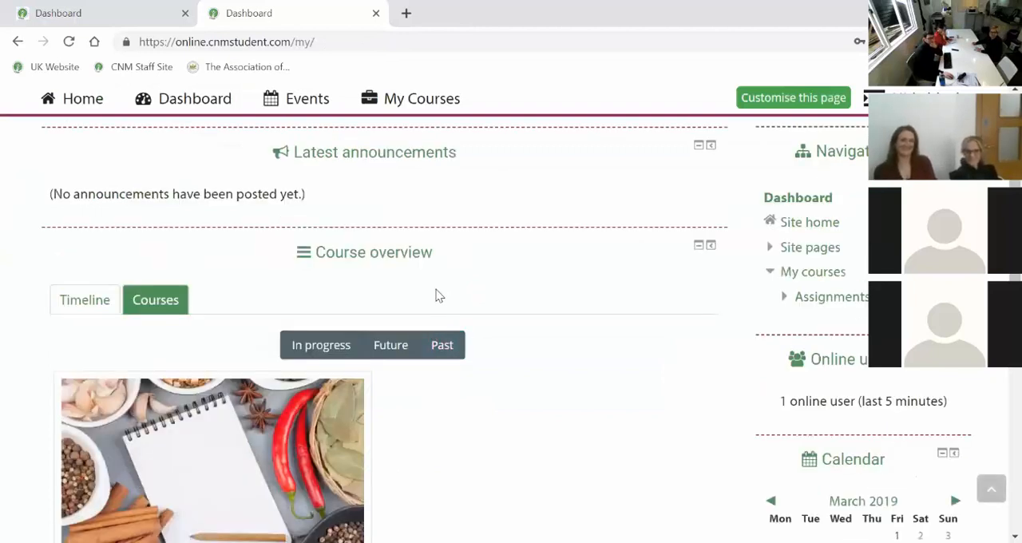
{"action": "scroll", "coordinate": [447, 295], "scroll_direction": "up", "scroll_amount": 2}
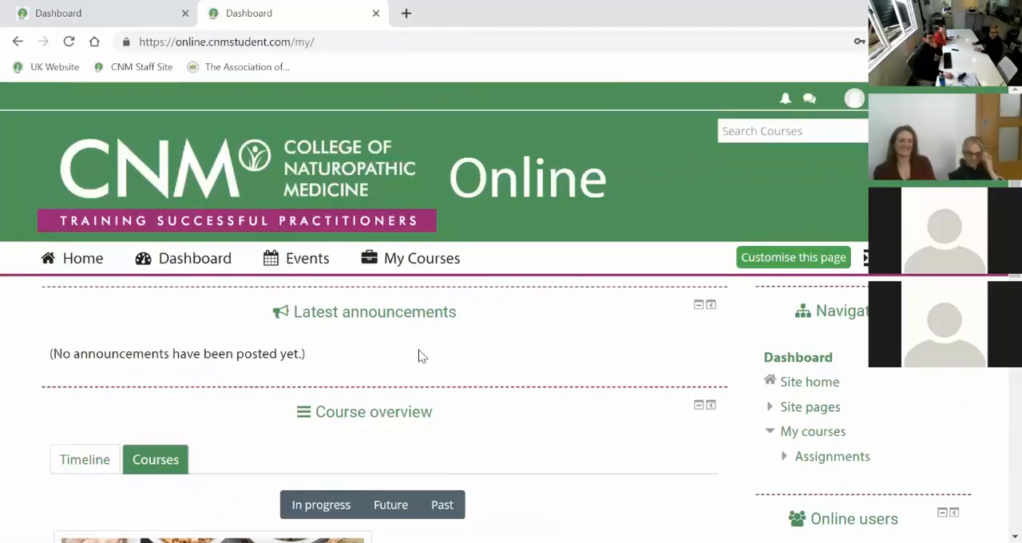
{"action": "scroll", "coordinate": [471, 375], "scroll_direction": "down", "scroll_amount": 1}
{"action": "scroll", "coordinate": [473, 375], "scroll_direction": "down", "scroll_amount": 1}
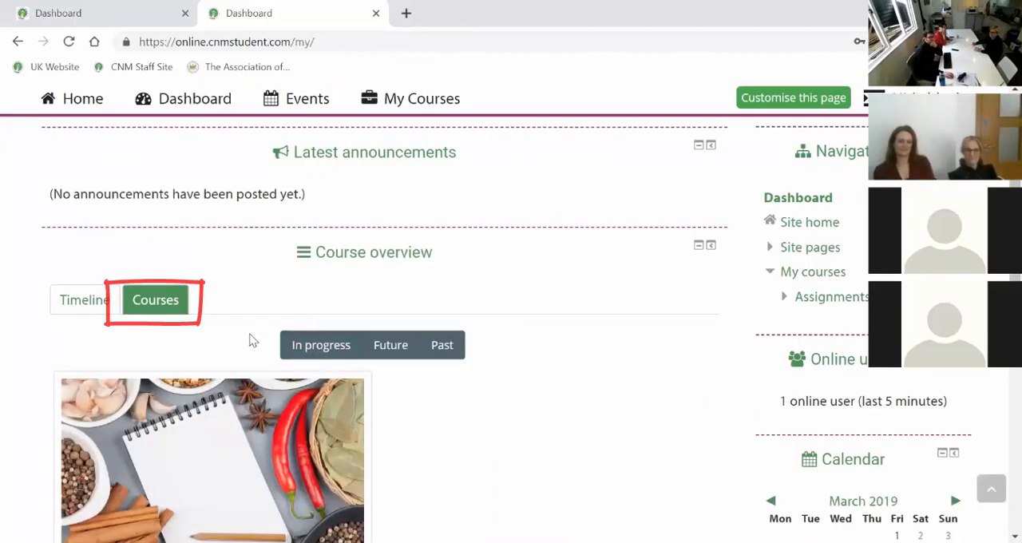
{"action": "scroll", "coordinate": [203, 346], "scroll_direction": "down", "scroll_amount": 2}
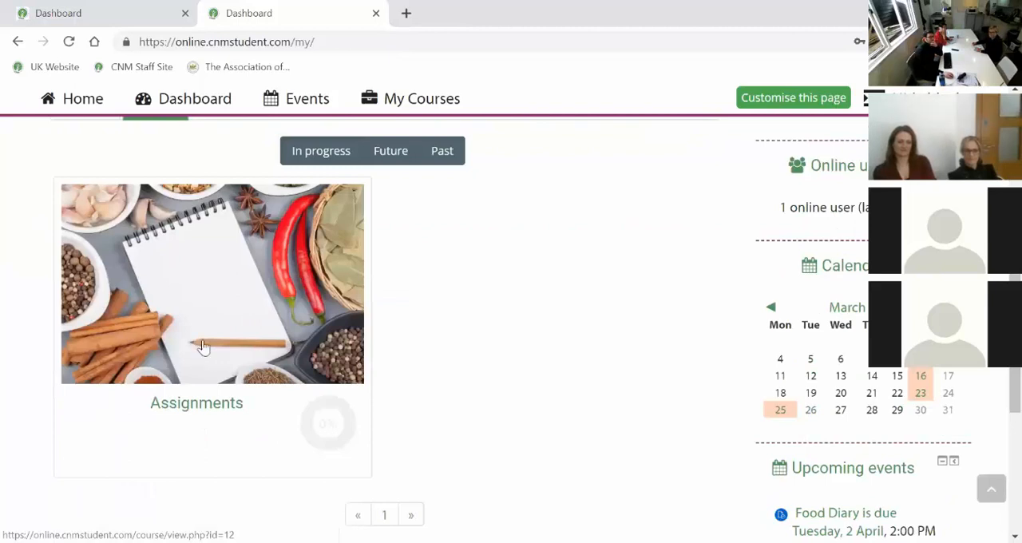
{"action": "double_click", "coordinate": [198, 407]}
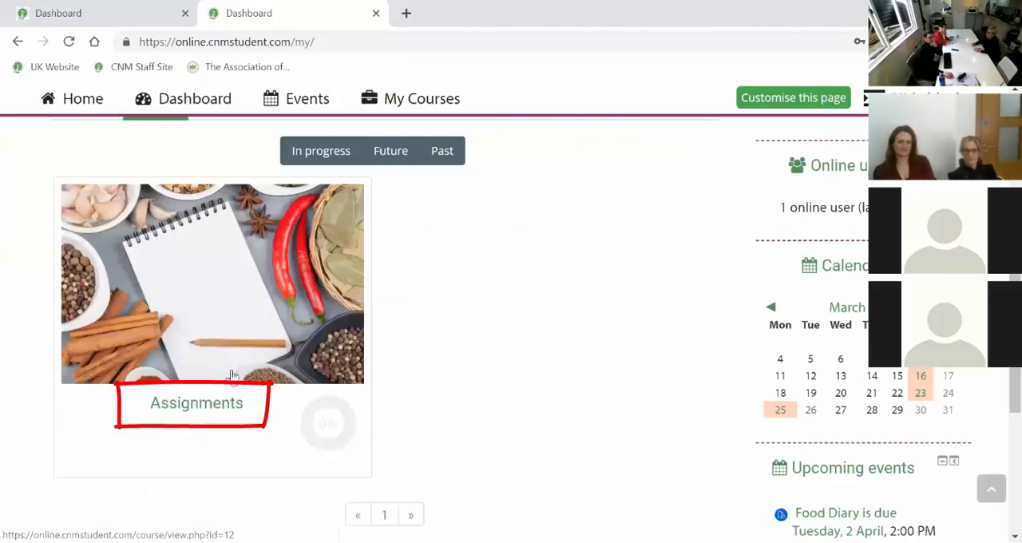
{"action": "scroll", "coordinate": [146, 308], "scroll_direction": "up", "scroll_amount": 3}
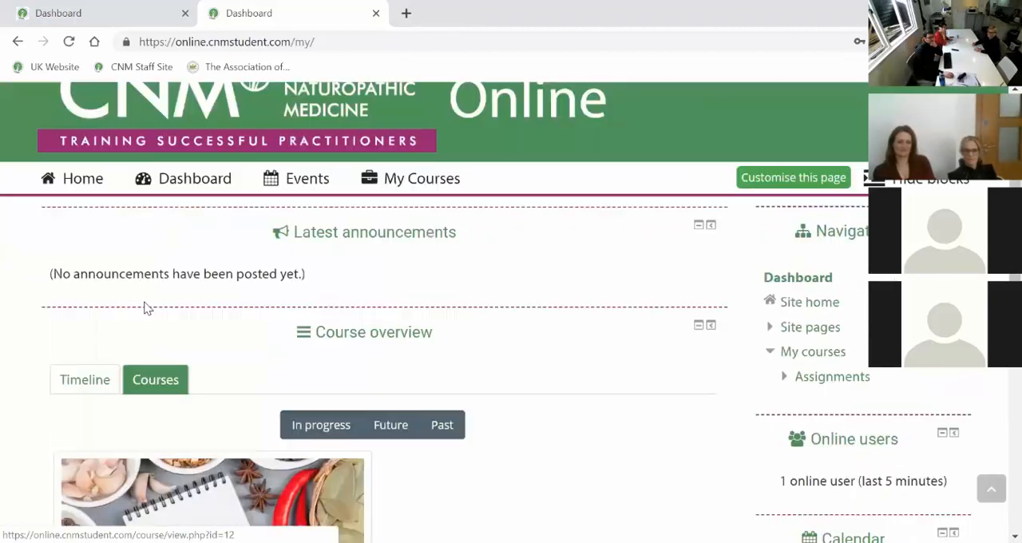
{"action": "left_click", "coordinate": [87, 387]}
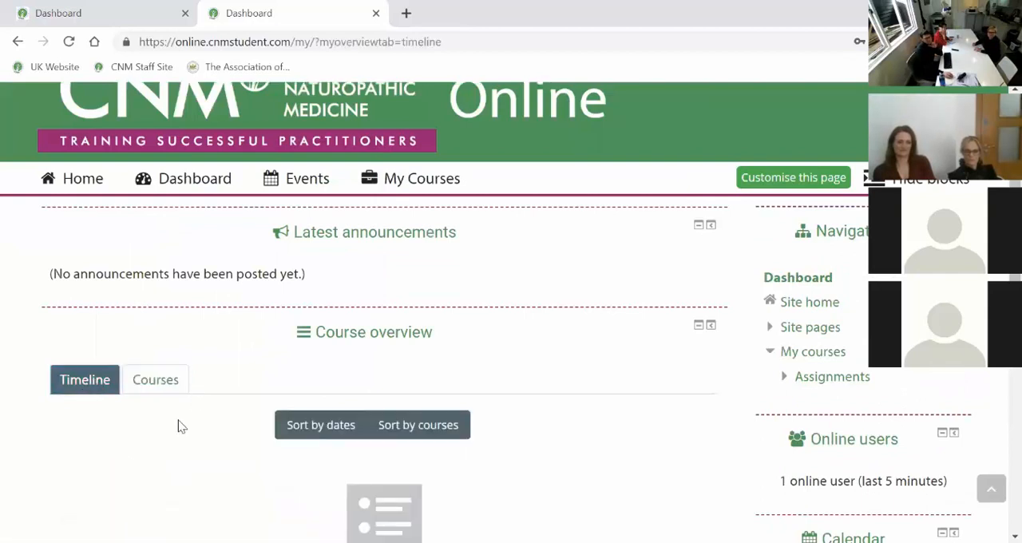
{"action": "scroll", "coordinate": [182, 427], "scroll_direction": "down", "scroll_amount": 1}
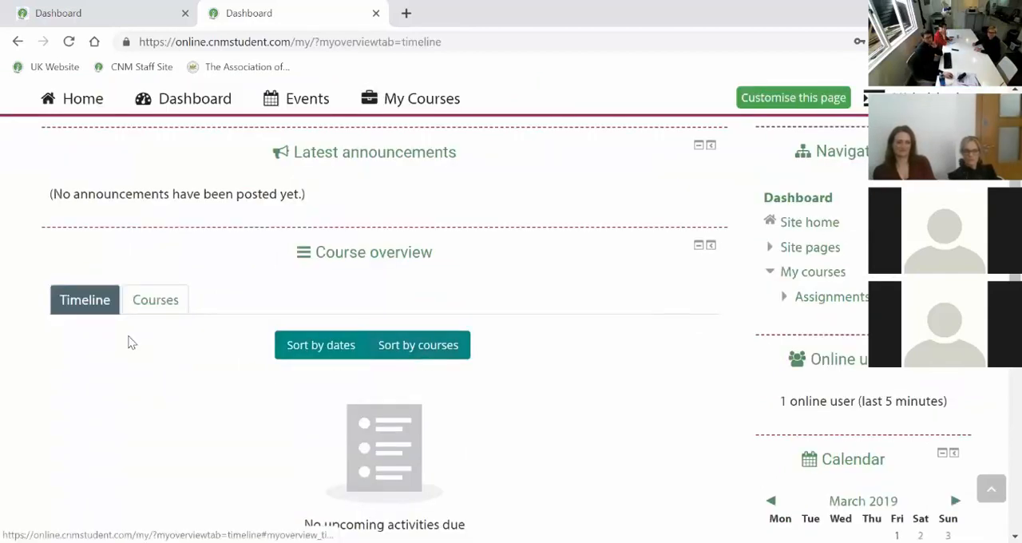
{"action": "left_click", "coordinate": [156, 310]}
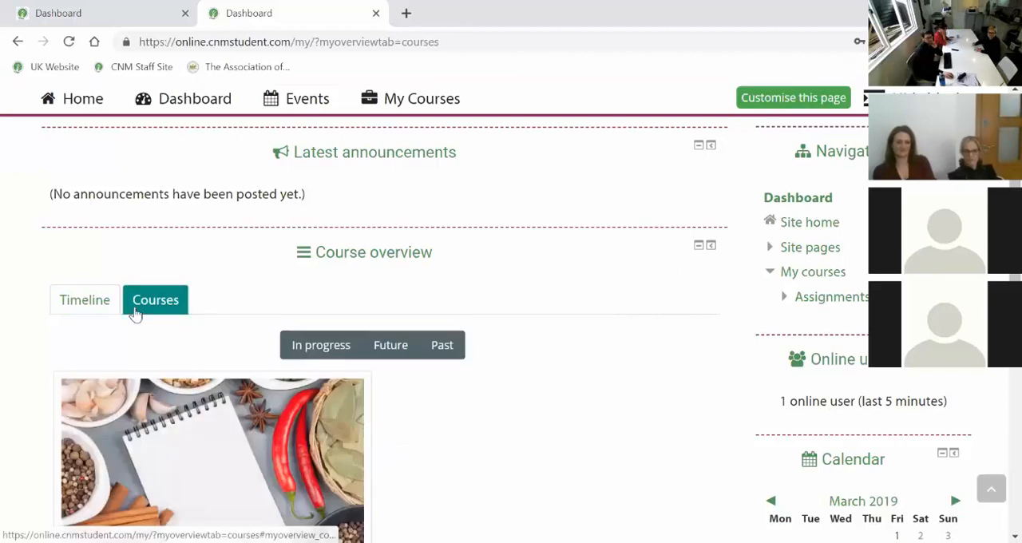
Open the Assignments course and go to the city selection in its announcements section.
{"action": "scroll", "coordinate": [162, 310], "scroll_direction": "down", "scroll_amount": 2}
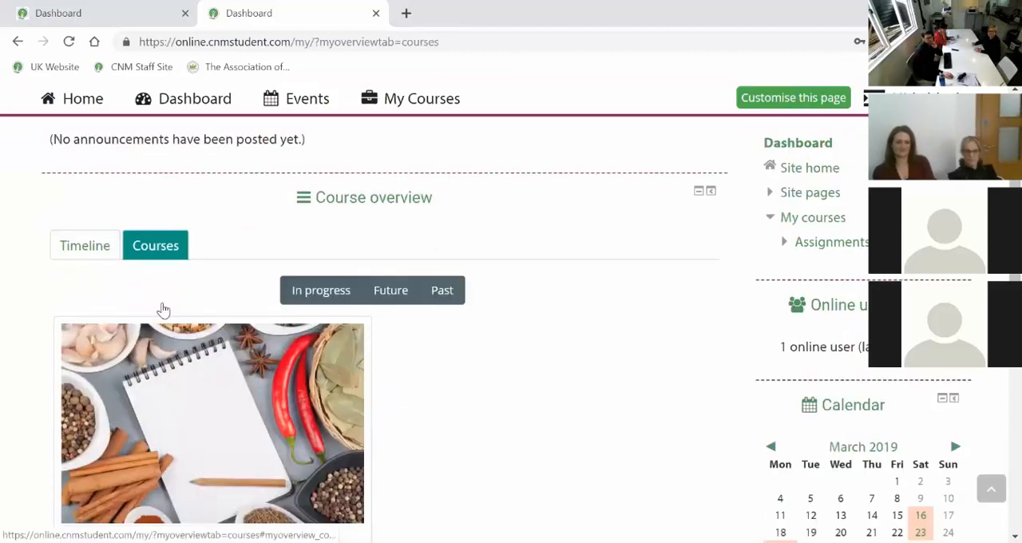
{"action": "left_click", "coordinate": [194, 452]}
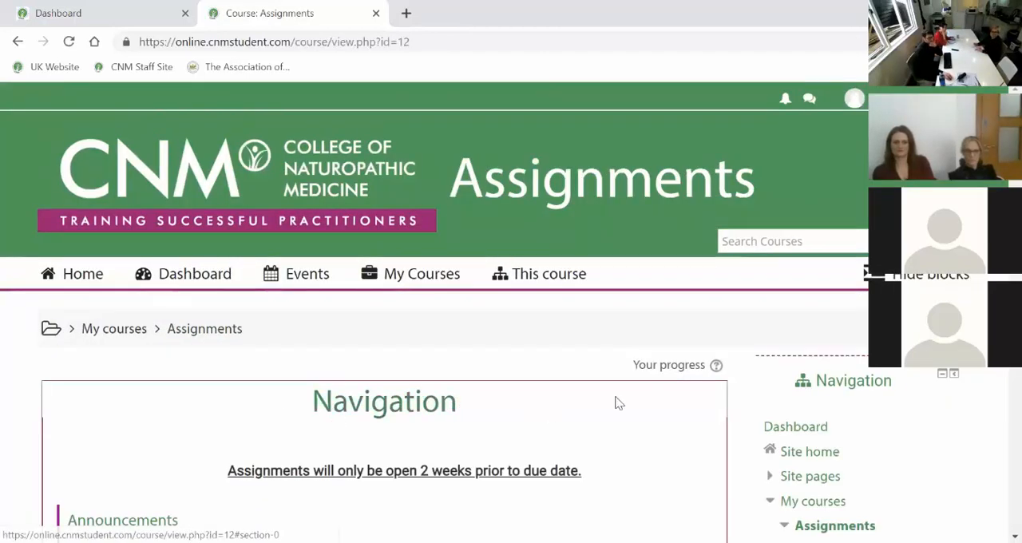
{"action": "scroll", "coordinate": [639, 399], "scroll_direction": "down", "scroll_amount": 4}
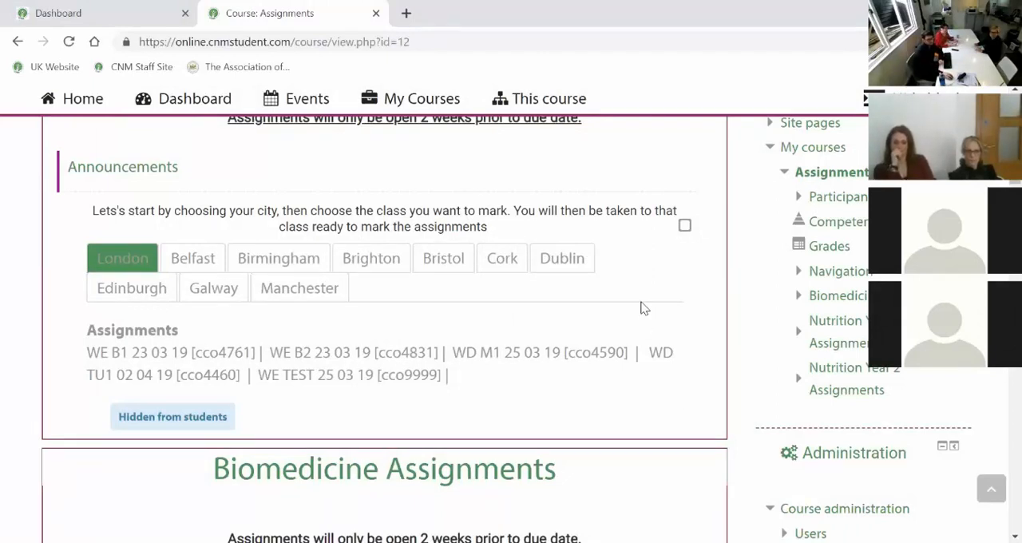
{"action": "scroll", "coordinate": [732, 264], "scroll_direction": "down", "scroll_amount": 2}
{"action": "scroll", "coordinate": [735, 264], "scroll_direction": "up", "scroll_amount": 2}
{"action": "scroll", "coordinate": [730, 264], "scroll_direction": "up", "scroll_amount": 1}
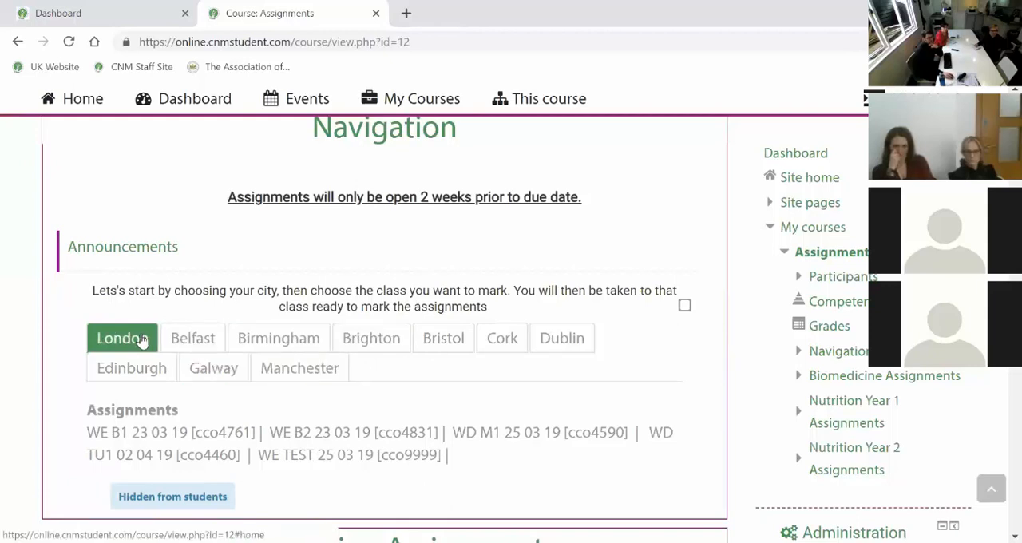
Check the class lists for Bristol, Belfast and Edinburgh.
{"action": "left_click", "coordinate": [435, 341]}
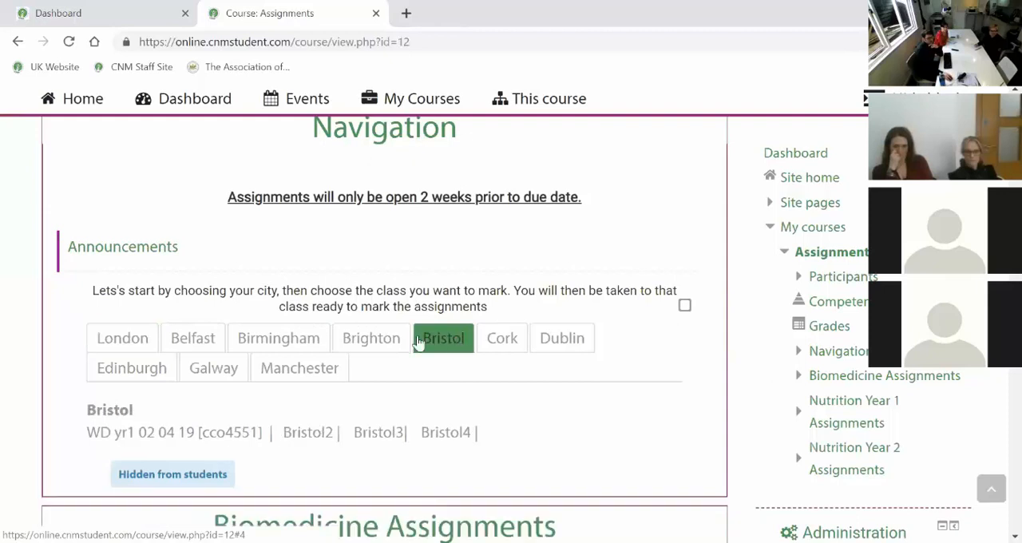
{"action": "left_click", "coordinate": [191, 344]}
{"action": "left_click", "coordinate": [128, 371]}
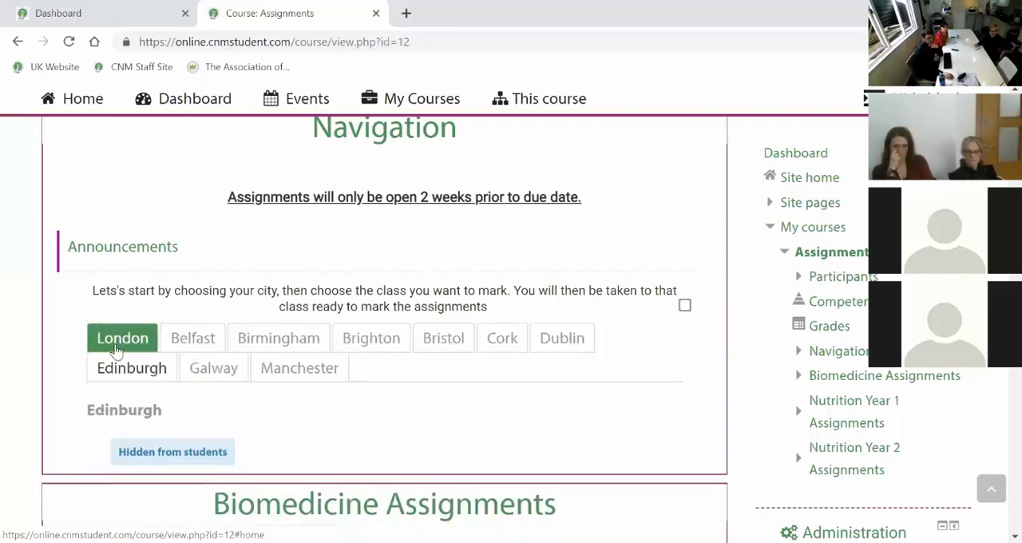
Open the London class WE TEST 25 03 19 [cco9999] and go to its grading summary.
{"action": "left_click", "coordinate": [118, 343]}
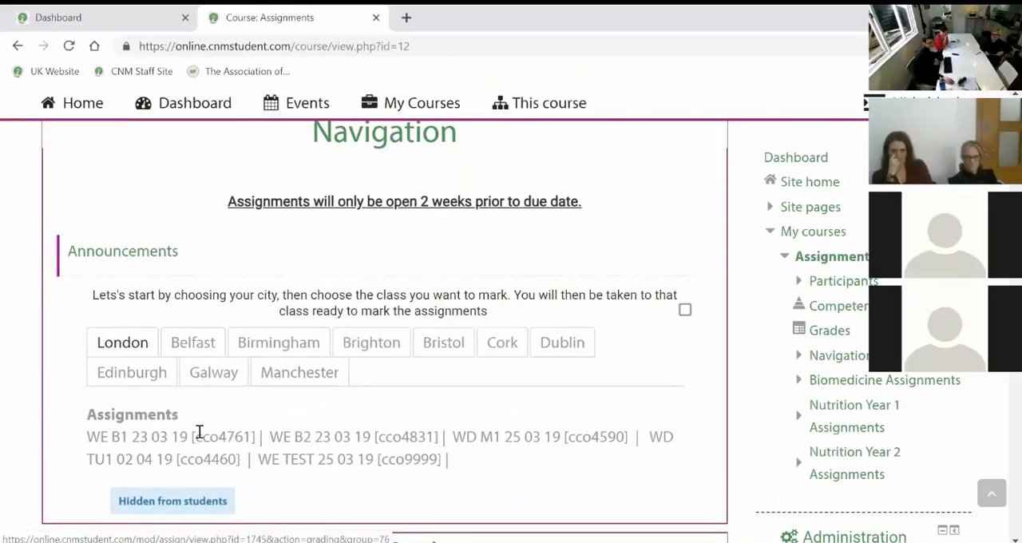
{"action": "left_click_drag", "start_coordinate": [196, 433], "coordinate": [253, 435]}
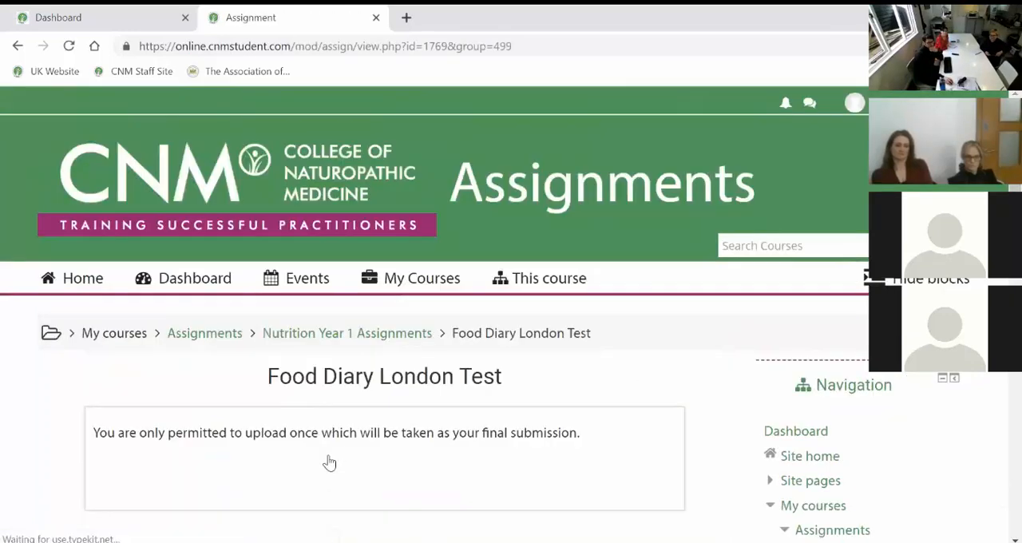
{"action": "scroll", "coordinate": [444, 384], "scroll_direction": "down", "scroll_amount": 2}
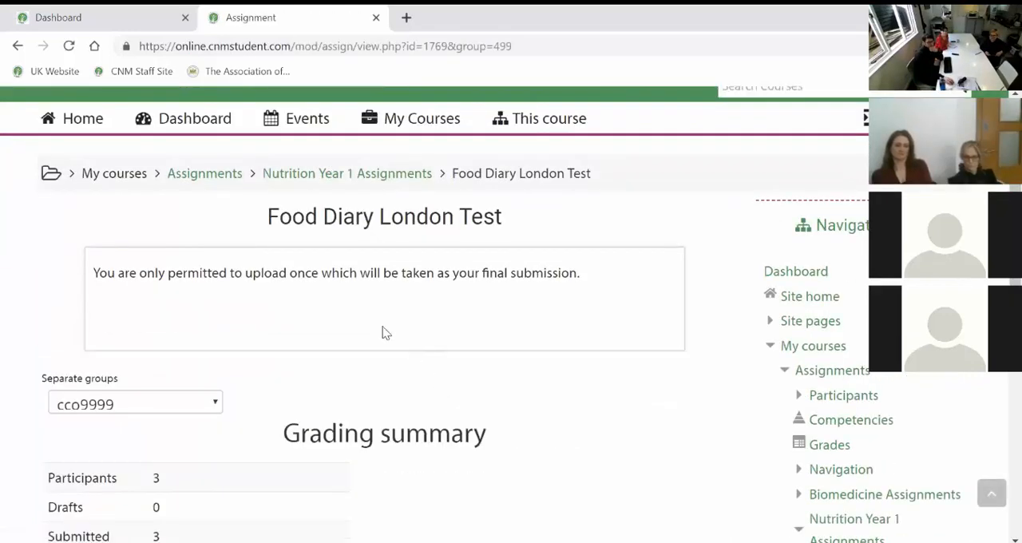
{"action": "scroll", "coordinate": [269, 398], "scroll_direction": "down", "scroll_amount": 2}
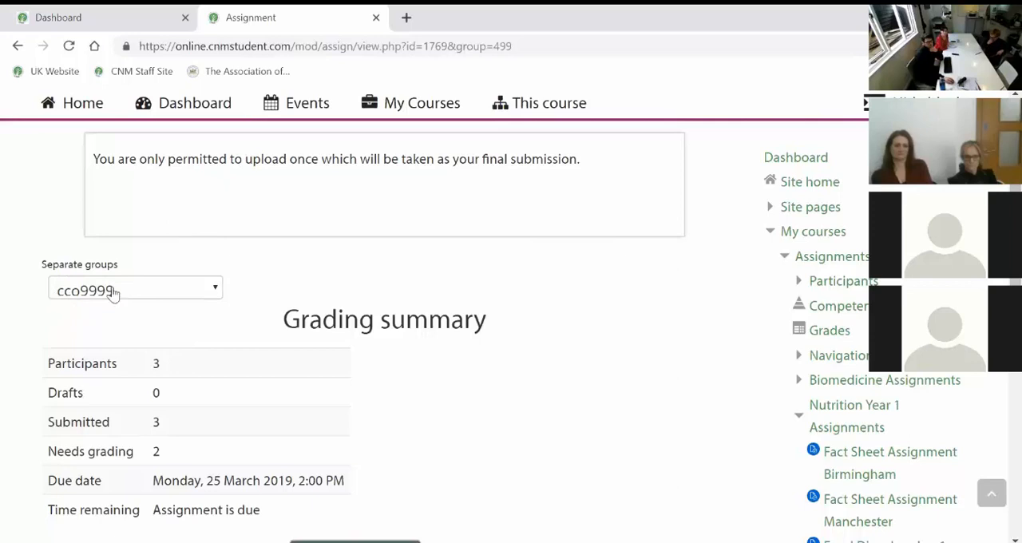
Choose group cco9999 for the Food Diary London Test and open its submissions for grading.
{"action": "left_click", "coordinate": [213, 289]}
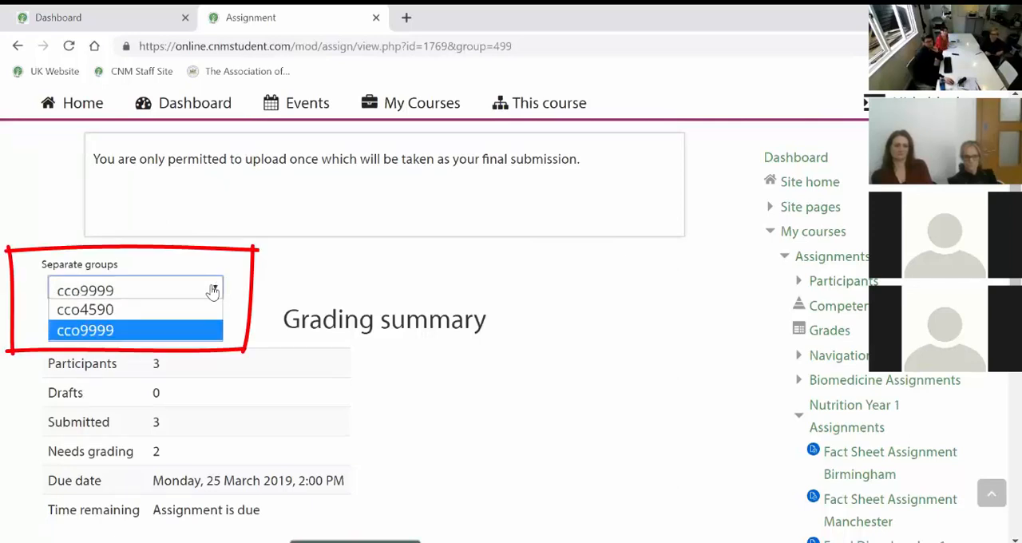
{"action": "left_click", "coordinate": [168, 334]}
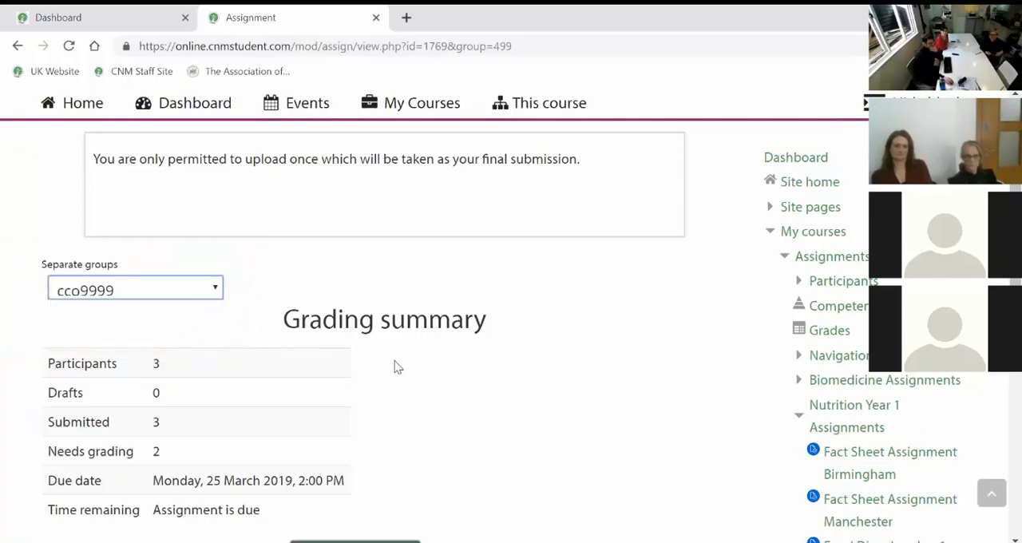
{"action": "scroll", "coordinate": [398, 366], "scroll_direction": "down", "scroll_amount": 2}
{"action": "scroll", "coordinate": [389, 324], "scroll_direction": "up", "scroll_amount": 1}
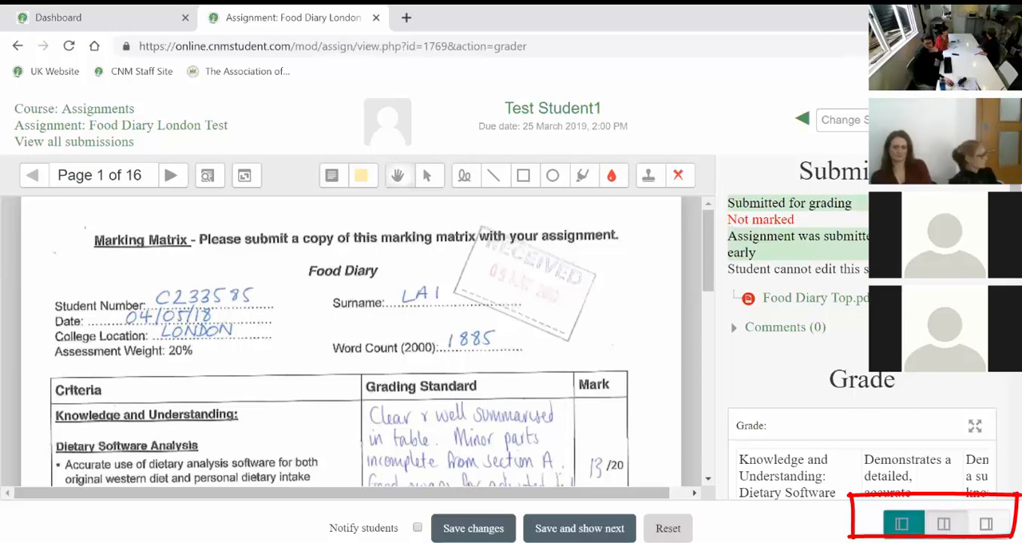
Collapse the document review area so that the submission and grade area fills the grader, and go to the marking rubric.
{"action": "left_click", "coordinate": [903, 523]}
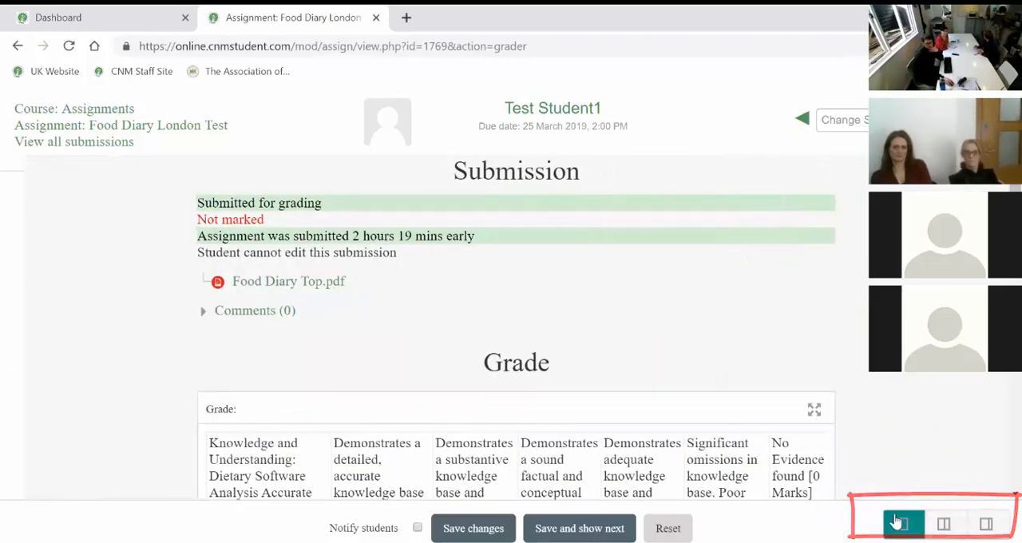
{"action": "scroll", "coordinate": [779, 334], "scroll_direction": "down", "scroll_amount": 2}
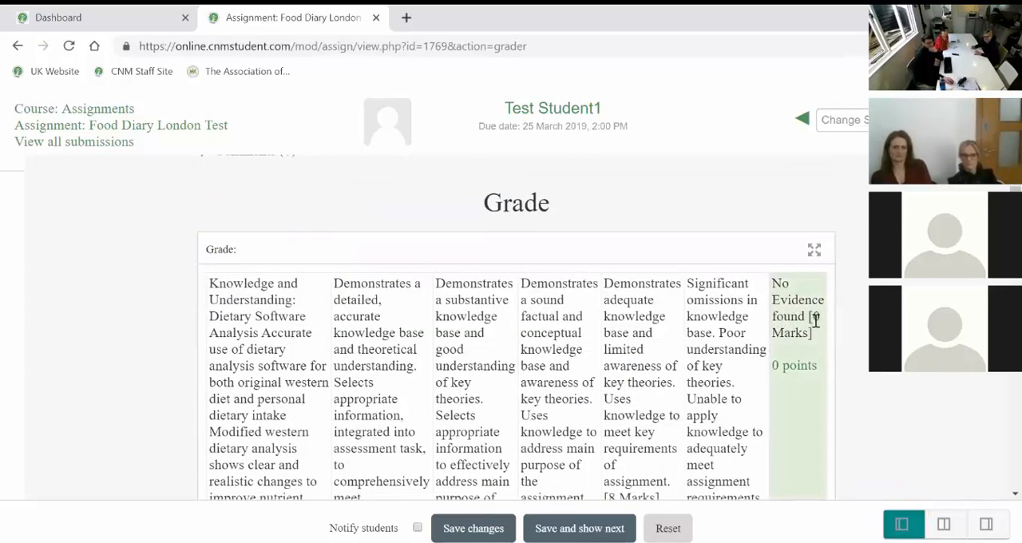
{"action": "scroll", "coordinate": [838, 308], "scroll_direction": "down", "scroll_amount": 1}
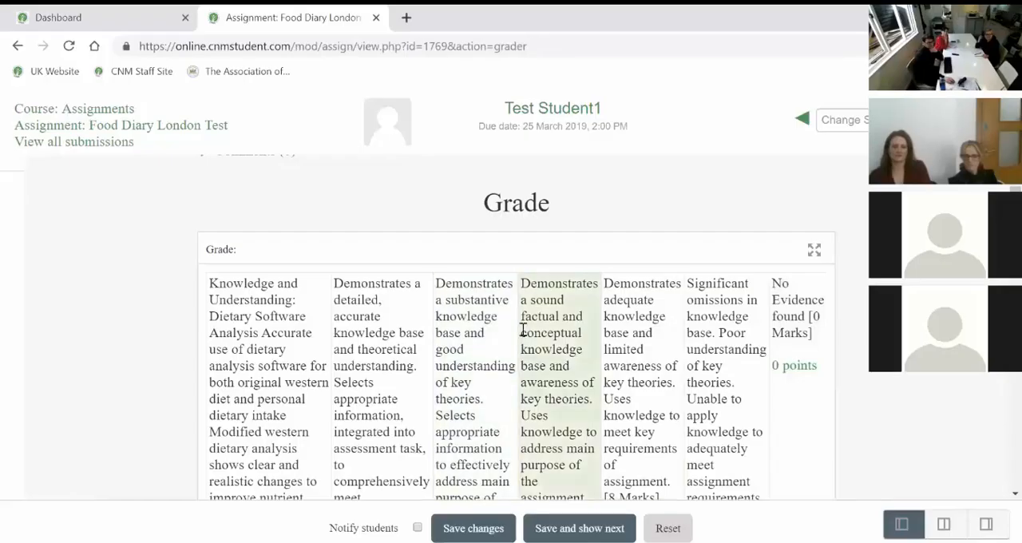
Award the 20-point level for Knowledge and Understanding and the 24-point level for Analysis and Evaluation in the rubric.
{"action": "scroll", "coordinate": [523, 329], "scroll_direction": "down", "scroll_amount": 1}
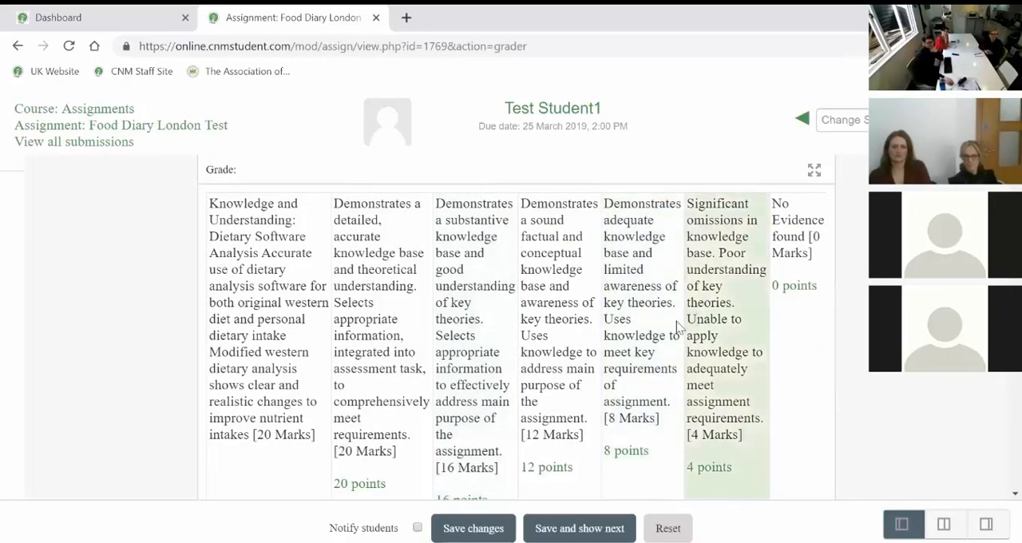
{"action": "scroll", "coordinate": [389, 332], "scroll_direction": "down", "scroll_amount": 1}
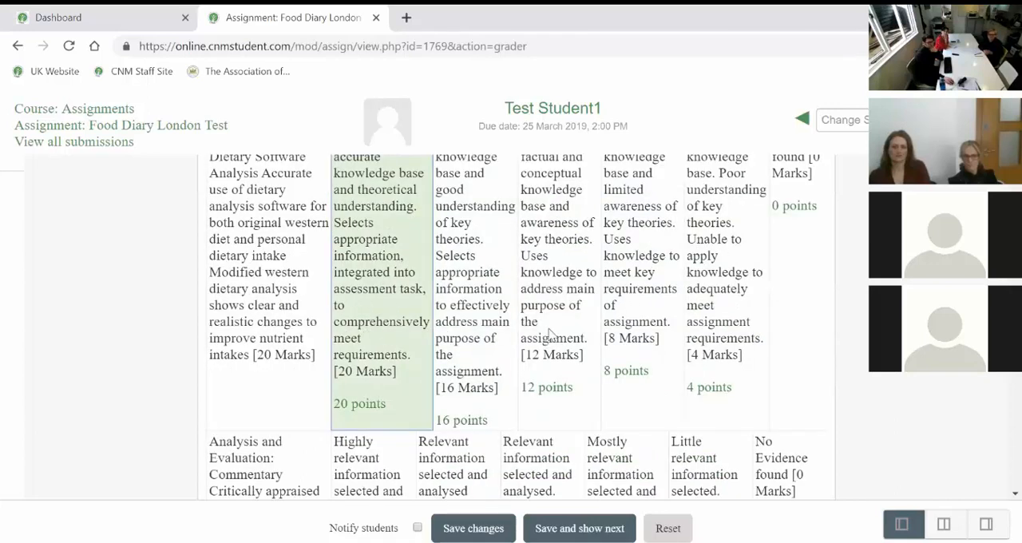
{"action": "scroll", "coordinate": [547, 335], "scroll_direction": "down", "scroll_amount": 1}
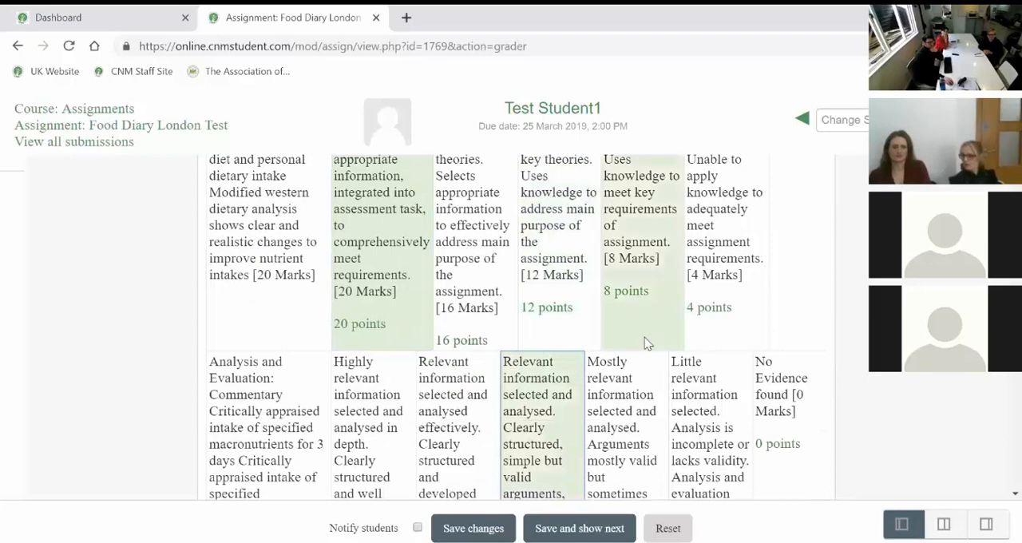
{"action": "scroll", "coordinate": [599, 359], "scroll_direction": "down", "scroll_amount": 2}
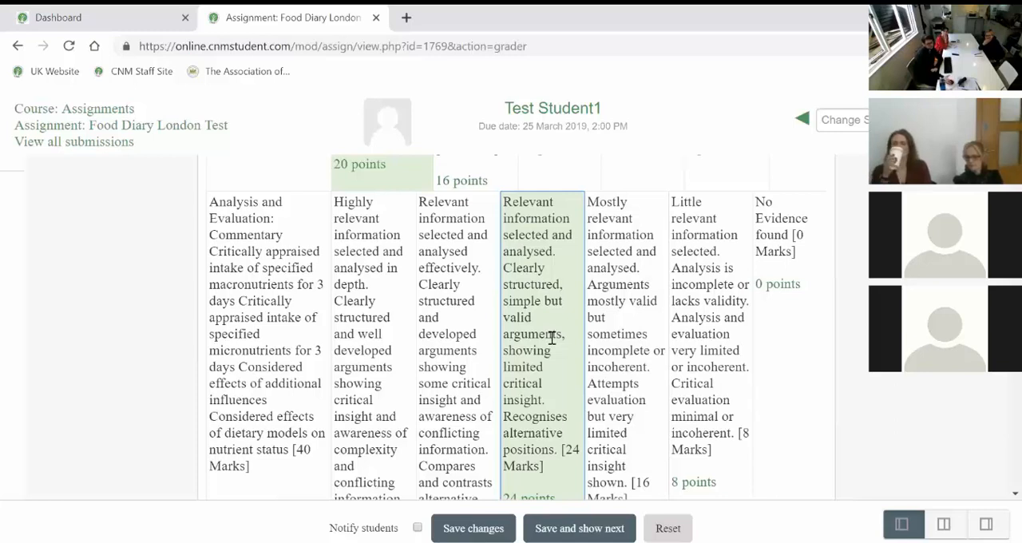
{"action": "scroll", "coordinate": [551, 338], "scroll_direction": "down", "scroll_amount": 1}
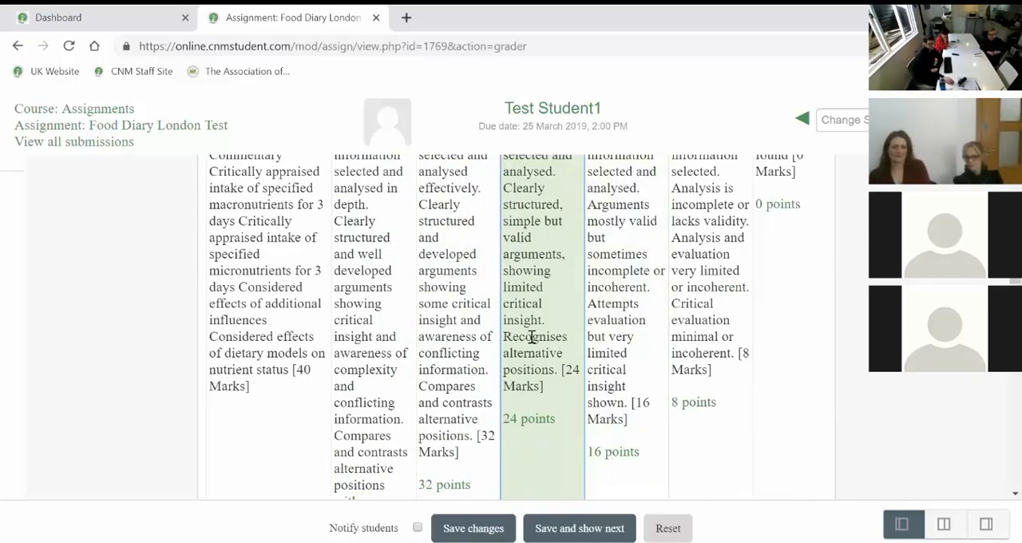
Award 2 points for Application to Practice, 20 points for Presentation and Referencing, and 2 points for Use of Literature.
{"action": "scroll", "coordinate": [531, 337], "scroll_direction": "down", "scroll_amount": 5}
{"action": "left_click", "coordinate": [691, 318]}
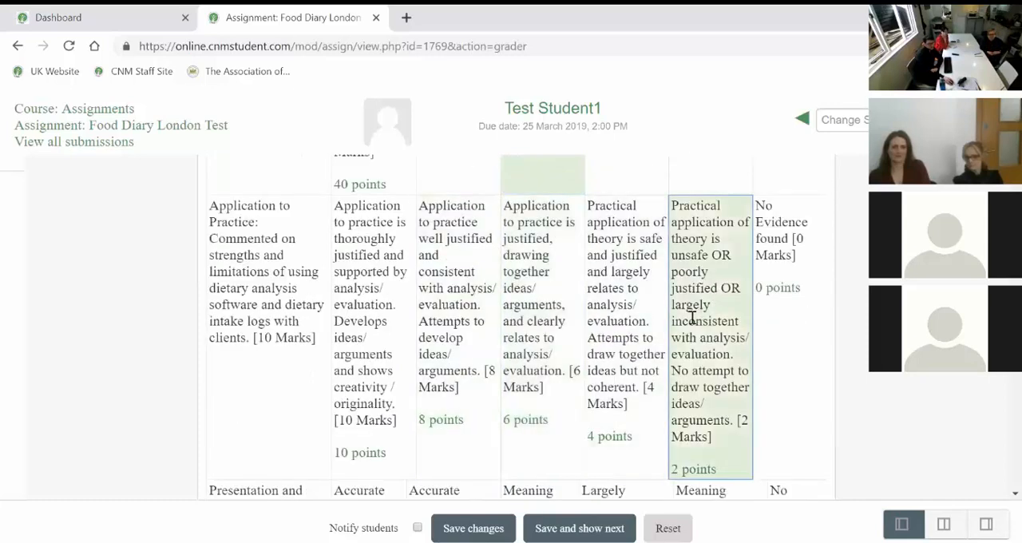
{"action": "scroll", "coordinate": [479, 358], "scroll_direction": "down", "scroll_amount": 3}
{"action": "left_click", "coordinate": [347, 357]}
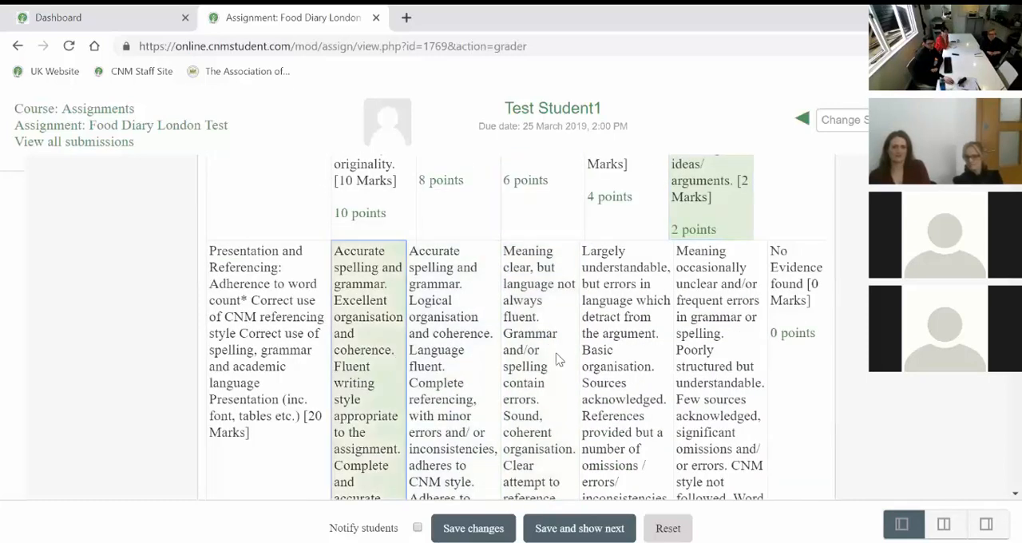
{"action": "scroll", "coordinate": [559, 357], "scroll_direction": "down", "scroll_amount": 5}
{"action": "left_click", "coordinate": [695, 347]}
{"action": "scroll", "coordinate": [603, 357], "scroll_direction": "down", "scroll_amount": 6}
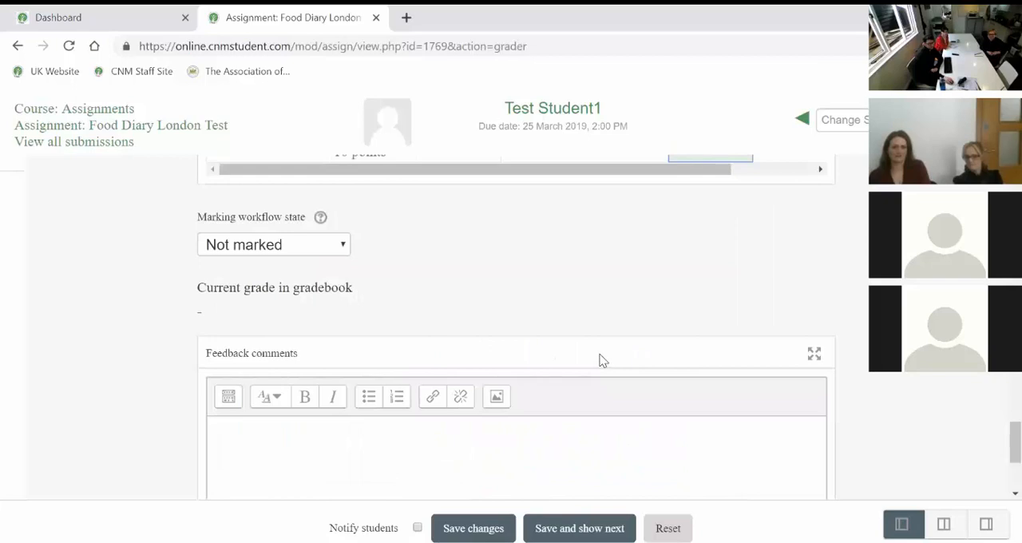
Show the remark boxes at the end of the rubric rows and place the cursor in the Knowledge and Understanding one.
{"action": "scroll", "coordinate": [603, 360], "scroll_direction": "up", "scroll_amount": 6}
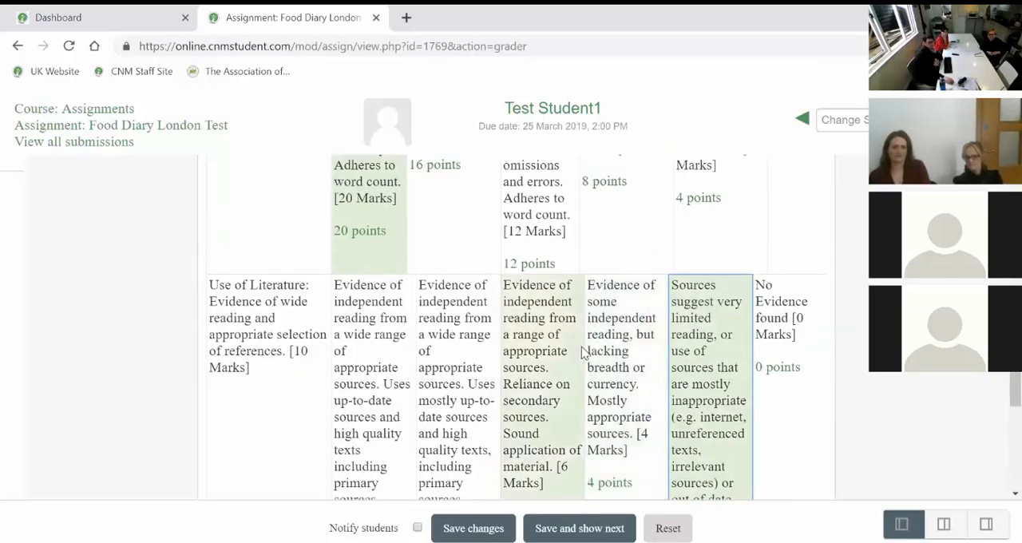
{"action": "scroll", "coordinate": [583, 351], "scroll_direction": "down", "scroll_amount": 2}
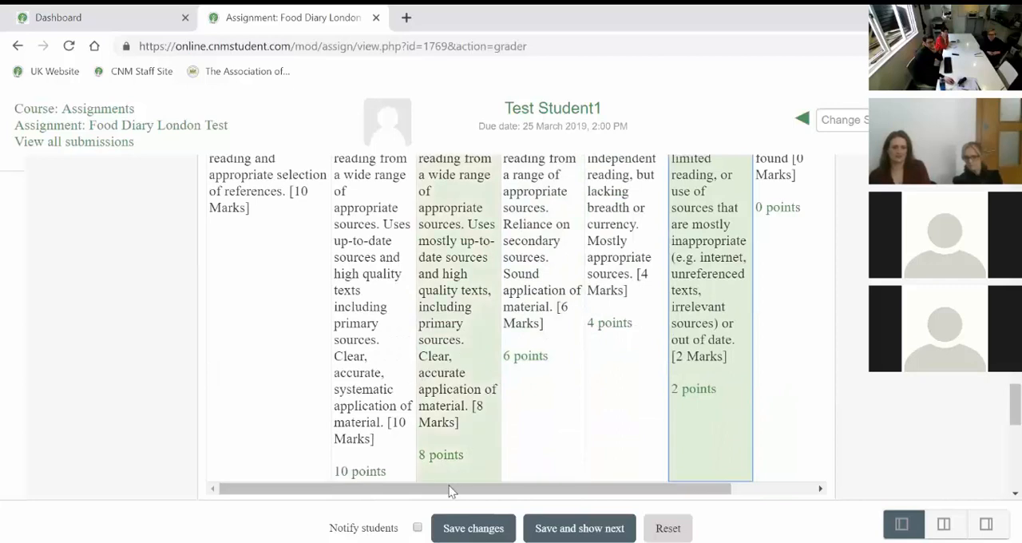
{"action": "left_click_drag", "start_coordinate": [434, 489], "coordinate": [519, 485]}
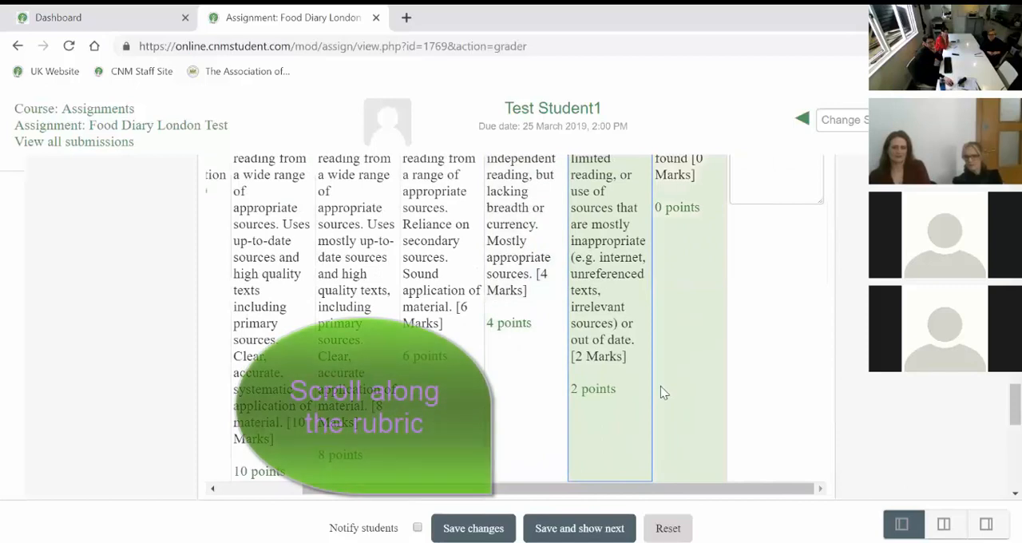
{"action": "scroll", "coordinate": [725, 365], "scroll_direction": "up", "scroll_amount": 3}
{"action": "scroll", "coordinate": [760, 386], "scroll_direction": "up", "scroll_amount": 3}
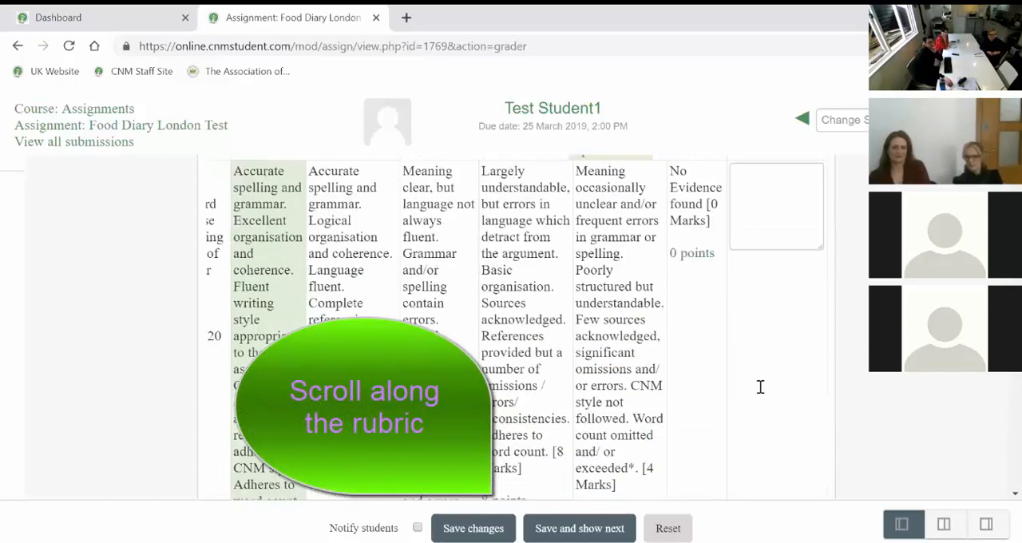
{"action": "scroll", "coordinate": [761, 386], "scroll_direction": "up", "scroll_amount": 2}
{"action": "left_click", "coordinate": [762, 382]}
{"action": "scroll", "coordinate": [762, 384], "scroll_direction": "up", "scroll_amount": 5}
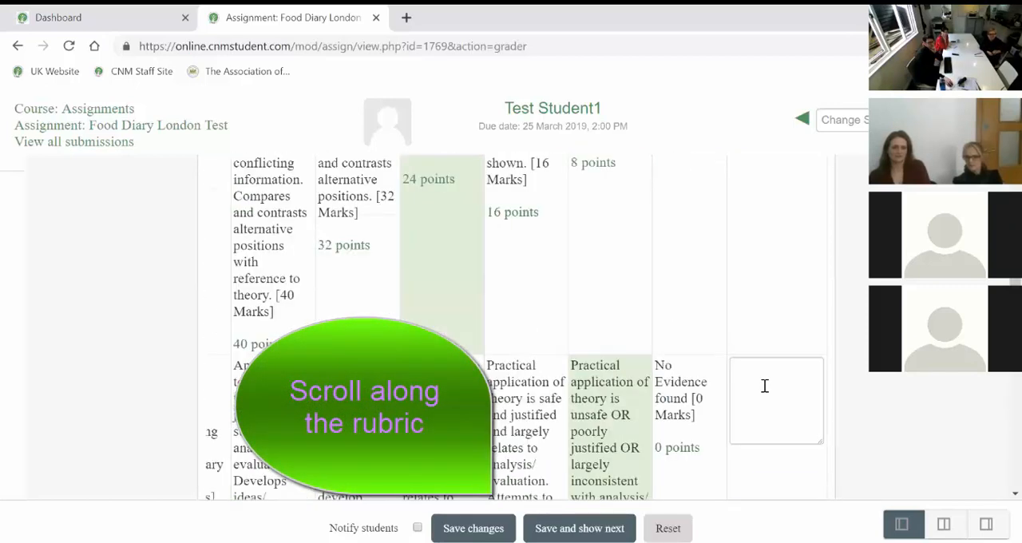
{"action": "scroll", "coordinate": [762, 384], "scroll_direction": "up", "scroll_amount": 3}
{"action": "scroll", "coordinate": [762, 388], "scroll_direction": "up", "scroll_amount": 10}
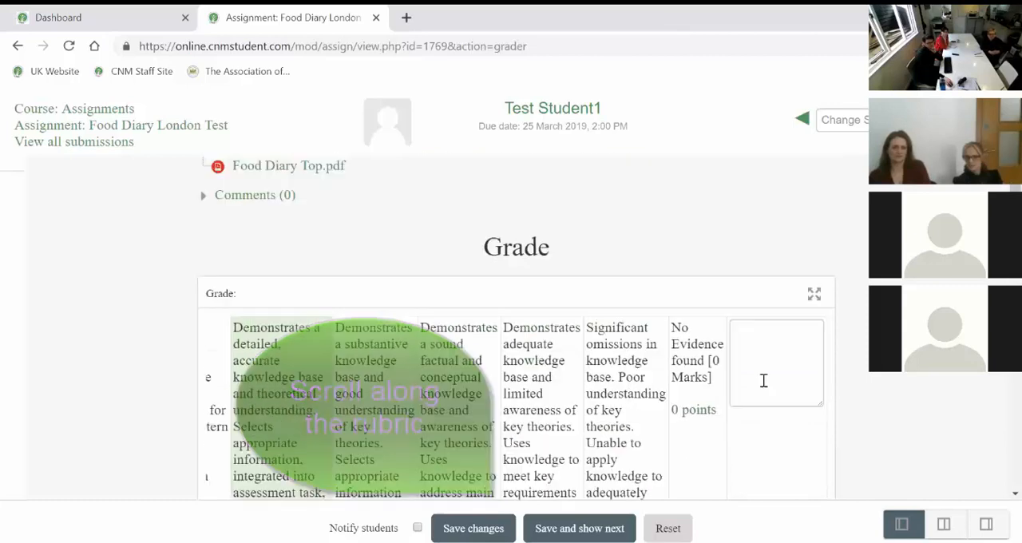
{"action": "left_click", "coordinate": [751, 449]}
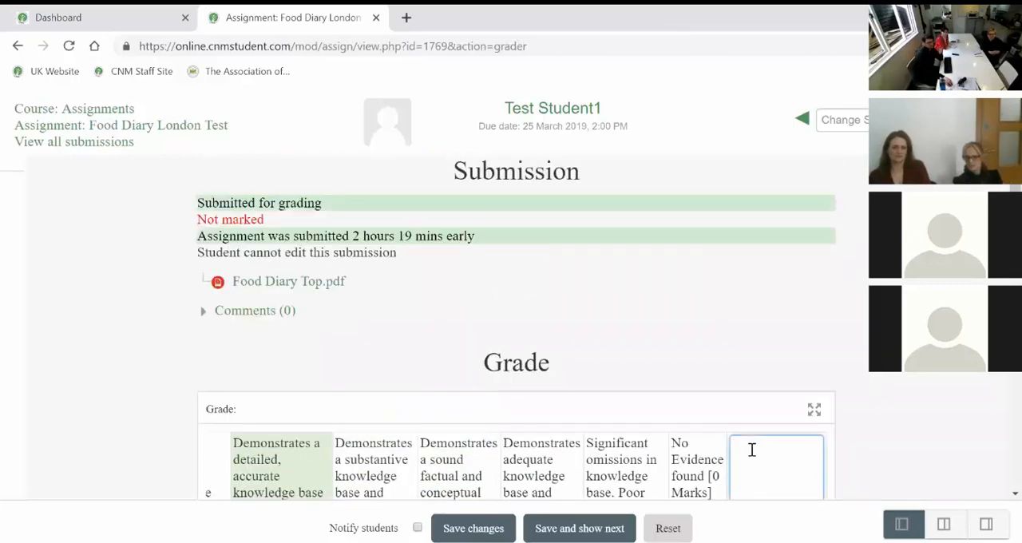
Go to the feedback comments editor below the rubric and place the cursor in it.
{"action": "scroll", "coordinate": [753, 452], "scroll_direction": "down", "scroll_amount": 10}
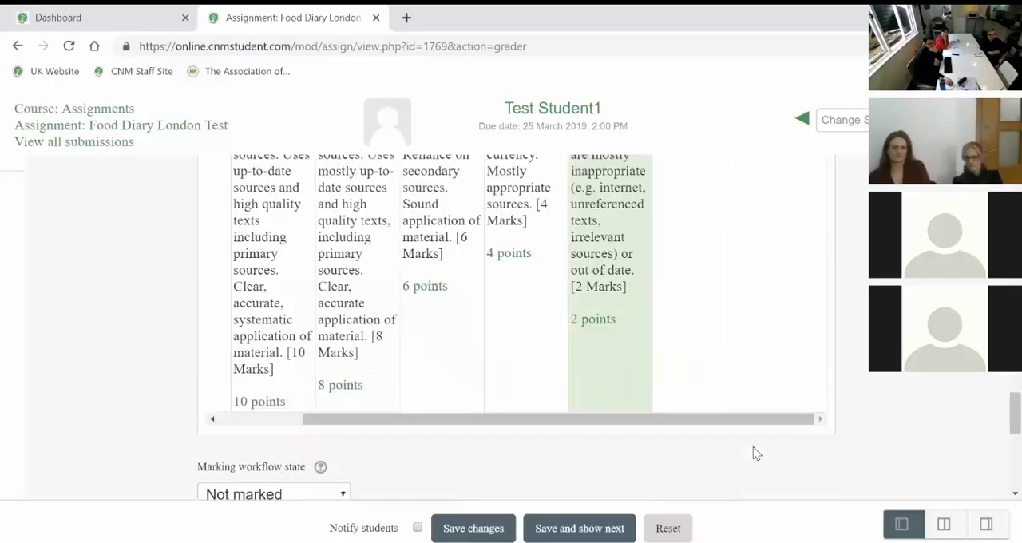
{"action": "scroll", "coordinate": [753, 446], "scroll_direction": "down", "scroll_amount": 3}
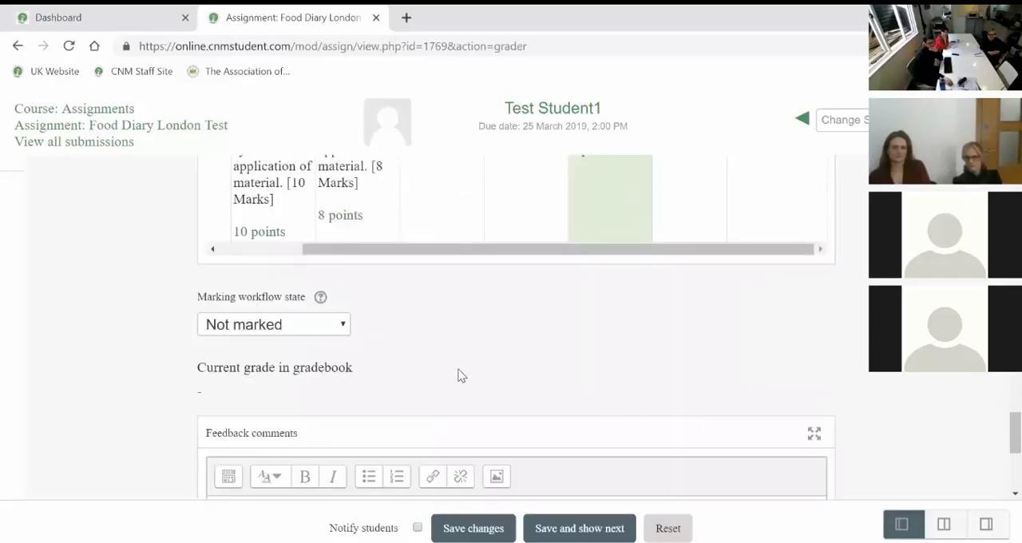
{"action": "scroll", "coordinate": [354, 422], "scroll_direction": "down", "scroll_amount": 1}
{"action": "left_click", "coordinate": [353, 434]}
{"action": "scroll", "coordinate": [394, 432], "scroll_direction": "down", "scroll_amount": 1}
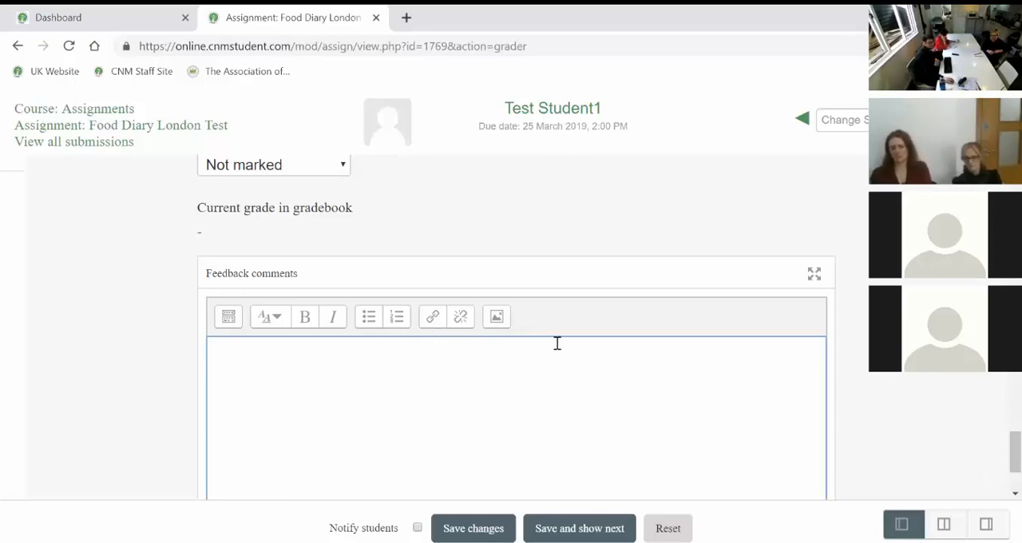
{"action": "scroll", "coordinate": [997, 460], "scroll_direction": "down", "scroll_amount": 2}
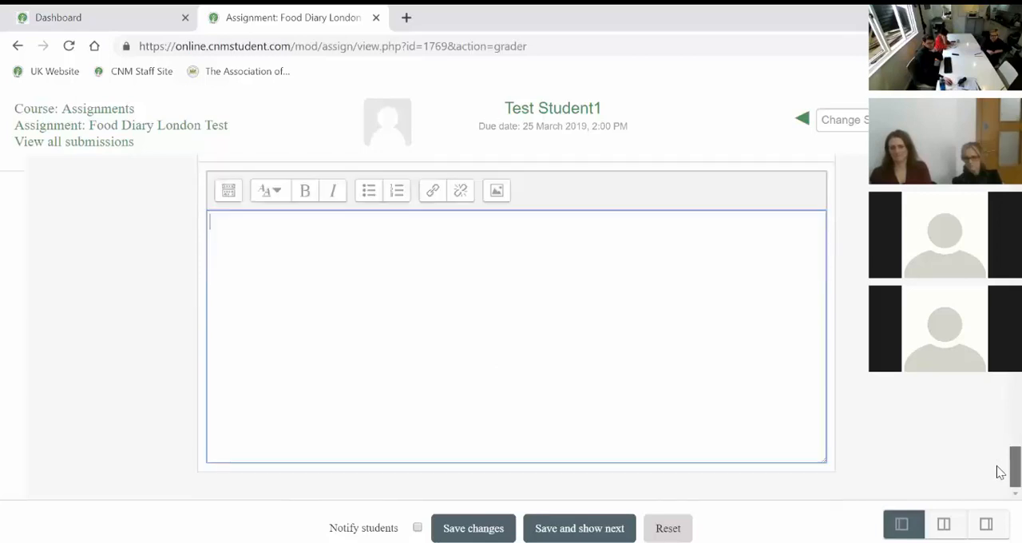
Return to the submission summary and expand the submission's comments section.
{"action": "left_click_drag", "start_coordinate": [998, 469], "coordinate": [998, 396]}
{"action": "scroll", "coordinate": [561, 323], "scroll_direction": "up", "scroll_amount": 10}
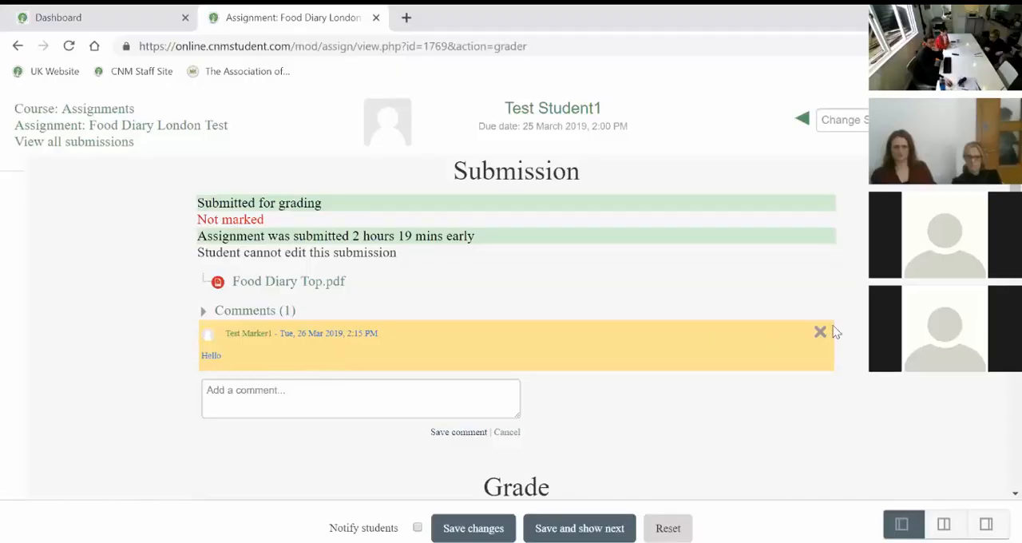
{"action": "left_click", "coordinate": [820, 332]}
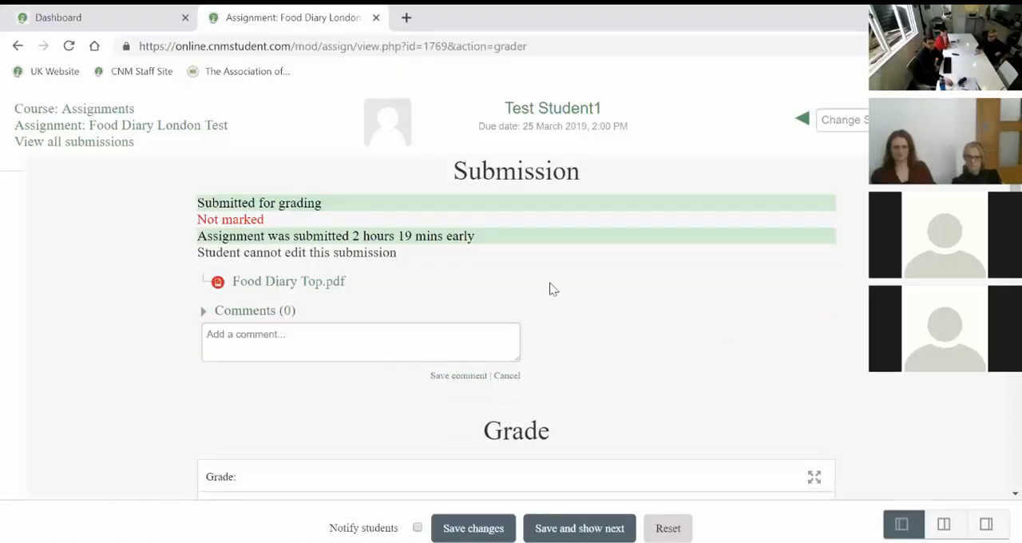
Bring the rubric back to its first columns, restore the default layout, and collapse the grade panel so the document fills the grader.
{"action": "scroll", "coordinate": [991, 385], "scroll_direction": "down", "scroll_amount": 15}
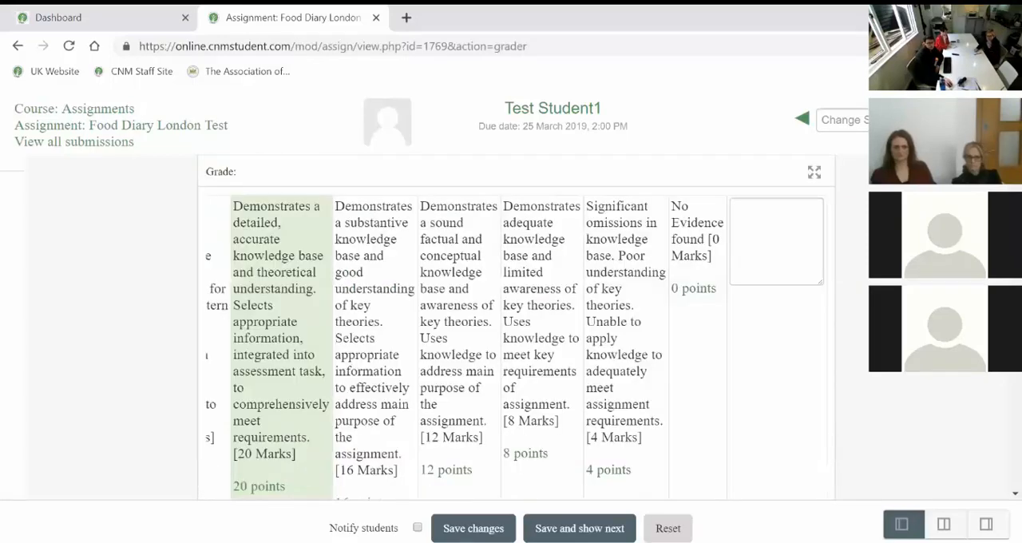
{"action": "scroll", "coordinate": [991, 386], "scroll_direction": "down", "scroll_amount": 10}
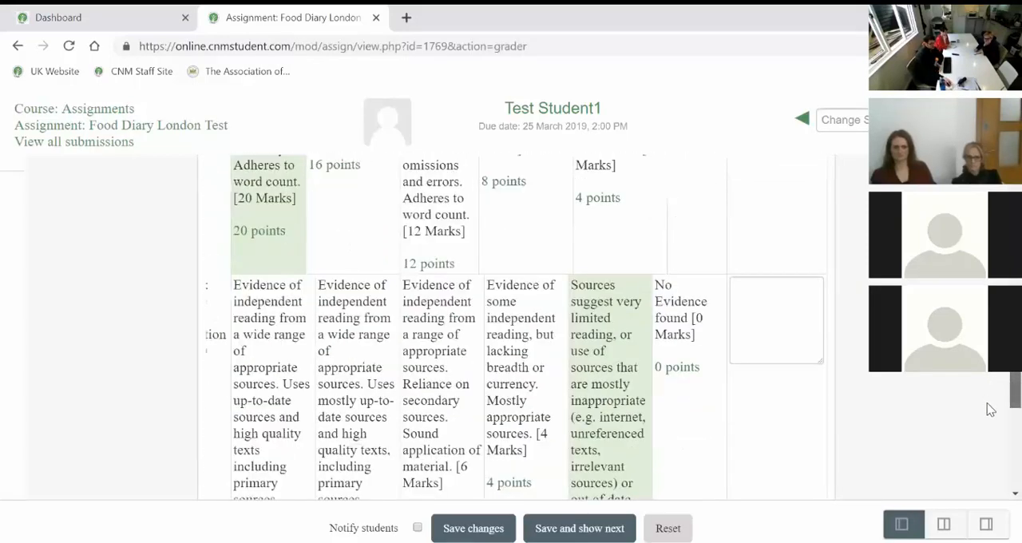
{"action": "scroll", "coordinate": [978, 444], "scroll_direction": "up", "scroll_amount": 2}
{"action": "left_click_drag", "start_coordinate": [541, 316], "coordinate": [428, 315]}
{"action": "scroll", "coordinate": [918, 415], "scroll_direction": "down", "scroll_amount": 1}
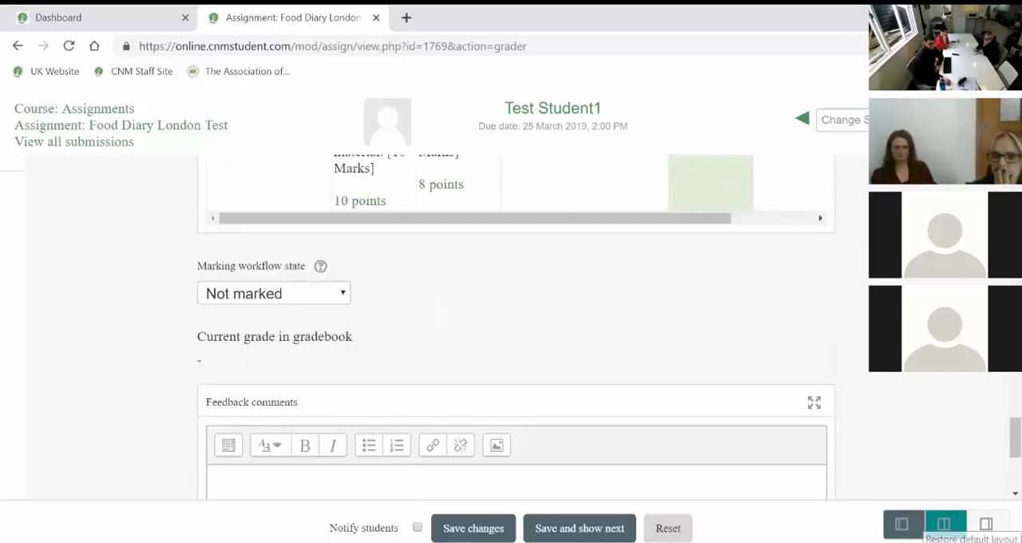
{"action": "left_click", "coordinate": [944, 524]}
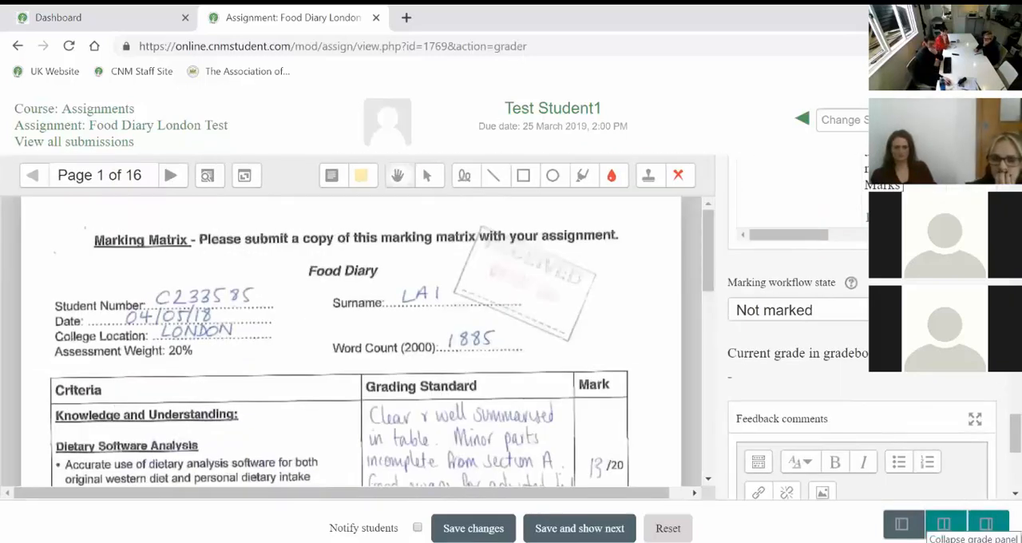
{"action": "left_click", "coordinate": [986, 524]}
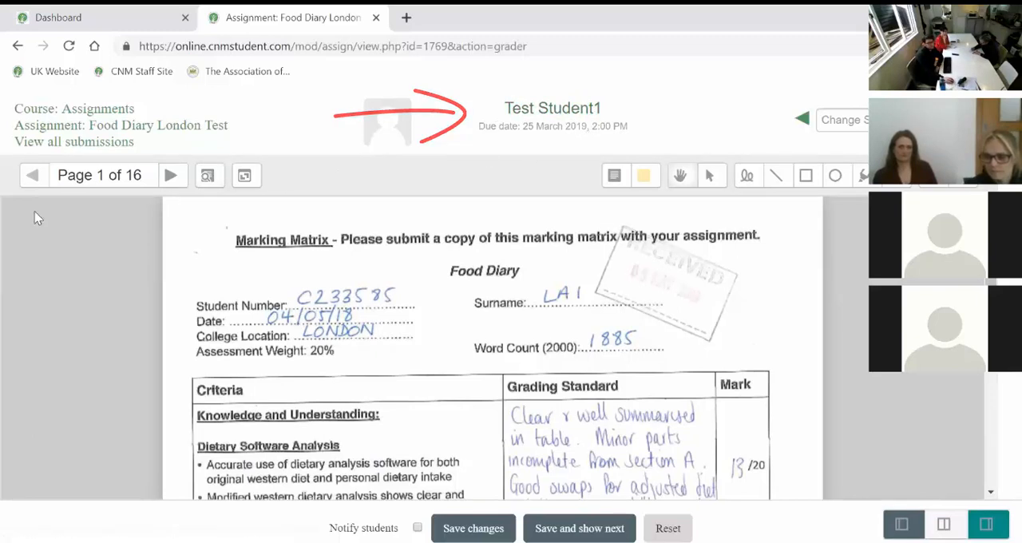
Page forward and back through the submitted document and go to page 5.
{"action": "left_click", "coordinate": [170, 176]}
{"action": "left_click", "coordinate": [169, 176]}
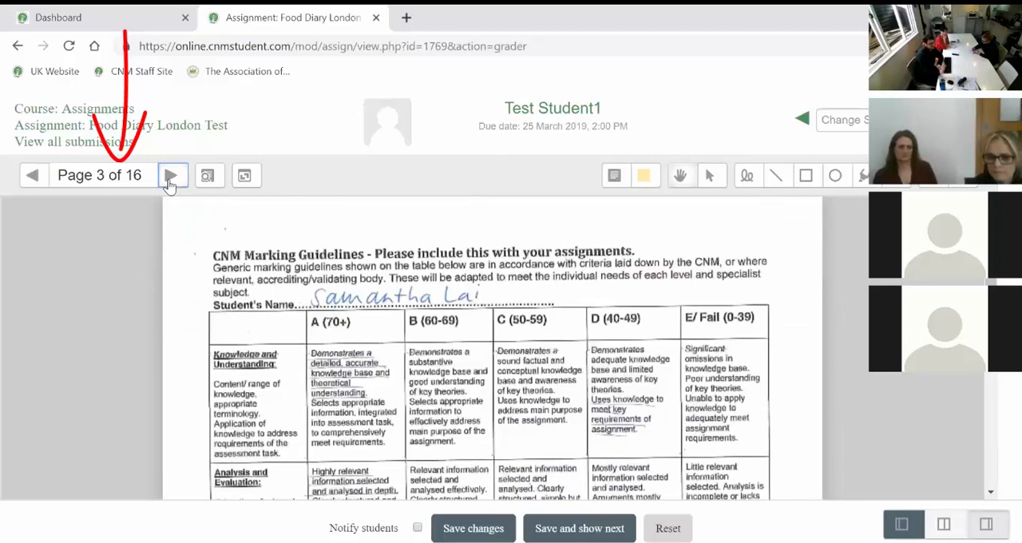
{"action": "left_click", "coordinate": [33, 177]}
{"action": "left_click", "coordinate": [32, 177]}
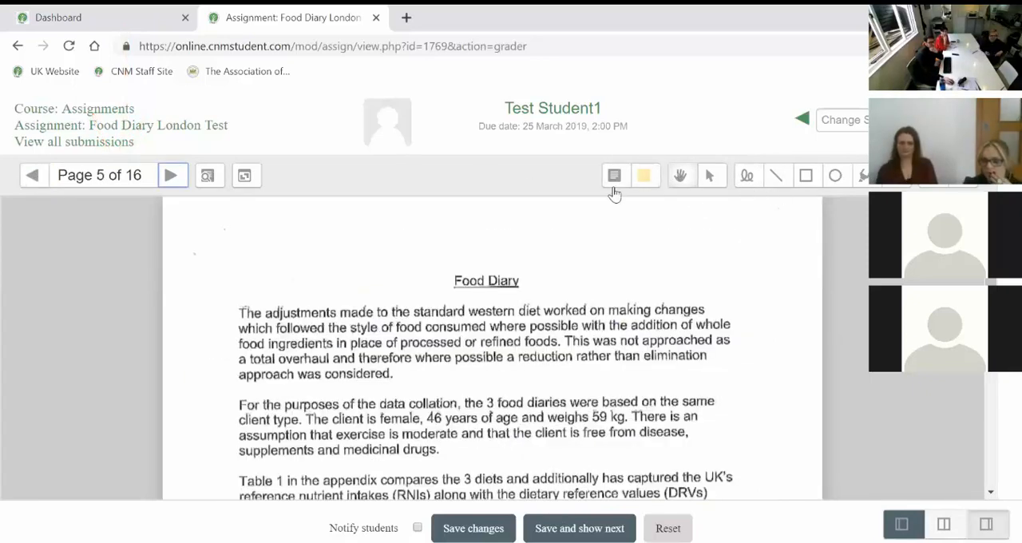
Place a comment reading "Well Done" beside the Food Diary heading on page 5 and save it to the quicklist.
{"action": "left_click", "coordinate": [615, 177]}
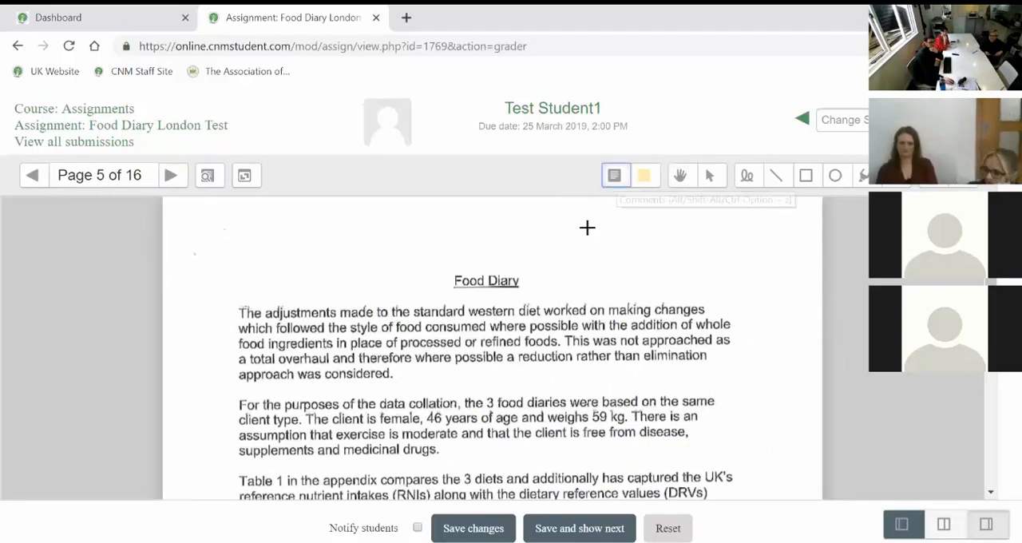
{"action": "mouse_move", "coordinate": [551, 262]}
{"action": "left_mouse_down"}
{"action": "mouse_move", "coordinate": [669, 311]}
{"action": "mouse_move", "coordinate": [719, 311]}
{"action": "mouse_move", "coordinate": [732, 333]}
{"action": "left_mouse_up"}
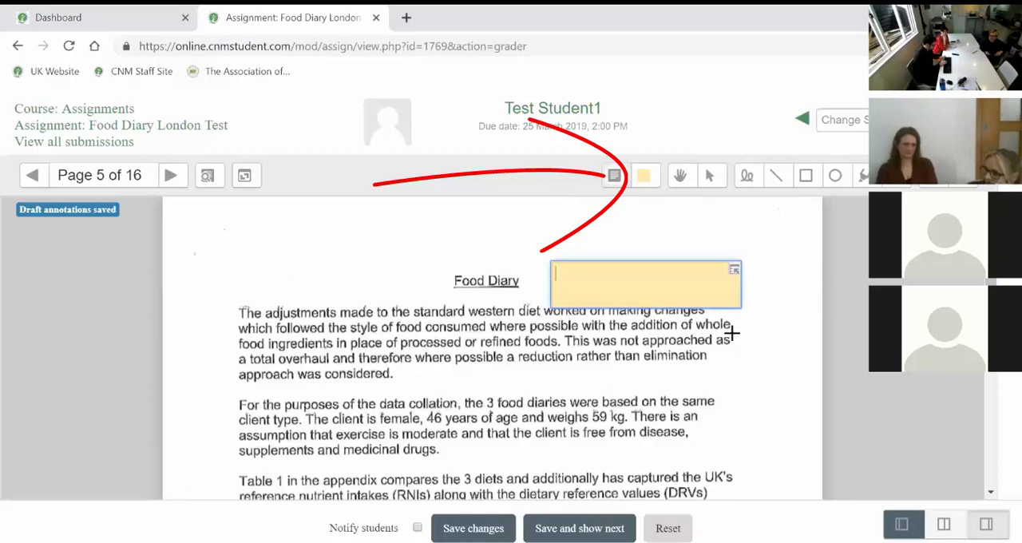
{"action": "type", "text": "Well Done"}
{"action": "left_click", "coordinate": [732, 276]}
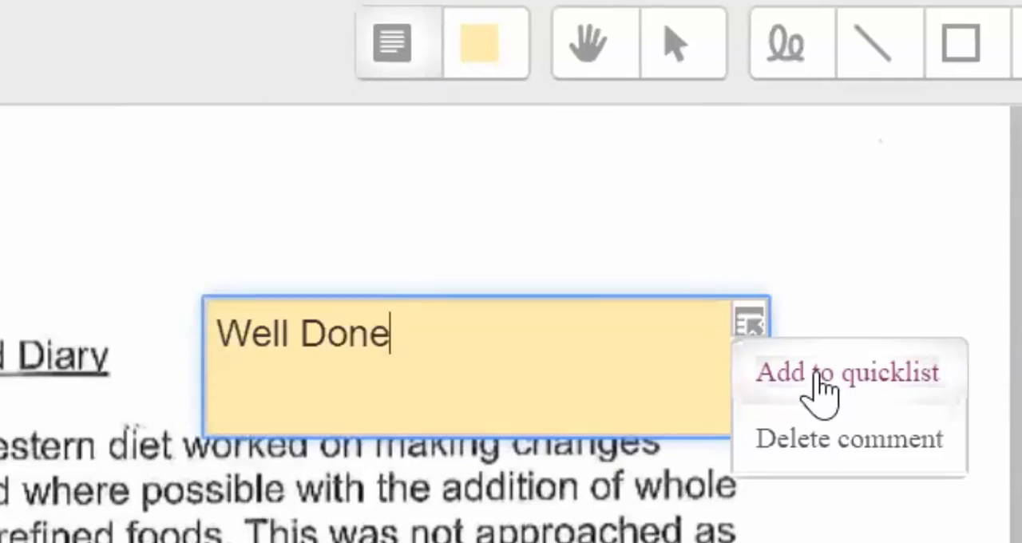
{"action": "left_click", "coordinate": [823, 385]}
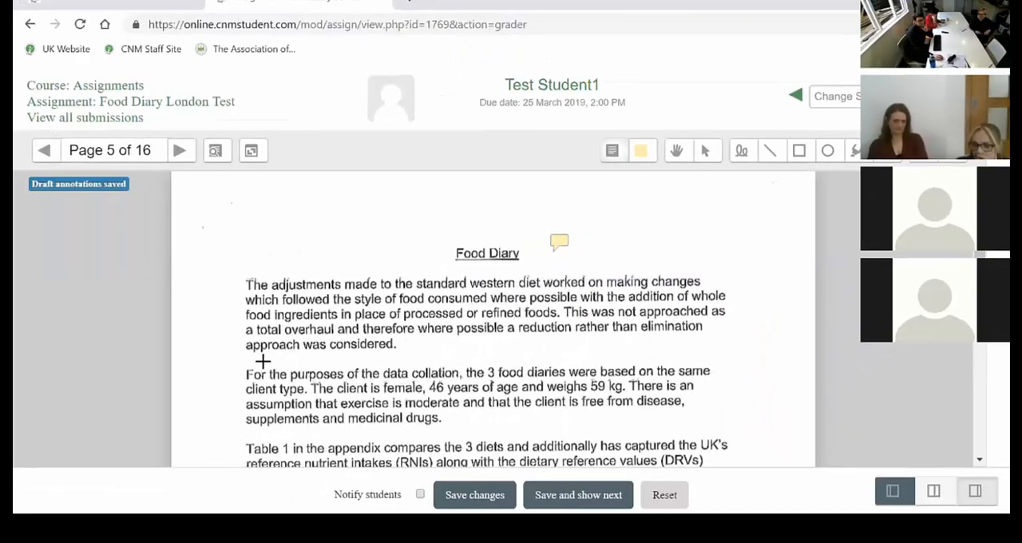
Place a second comment at the start of the paragraph about data collation and fill it with the "Well Done" quicklist entry.
{"action": "mouse_move", "coordinate": [261, 358]}
{"action": "left_mouse_down"}
{"action": "mouse_move", "coordinate": [420, 402]}
{"action": "mouse_move", "coordinate": [408, 391]}
{"action": "left_mouse_up"}
{"action": "left_click", "coordinate": [449, 368]}
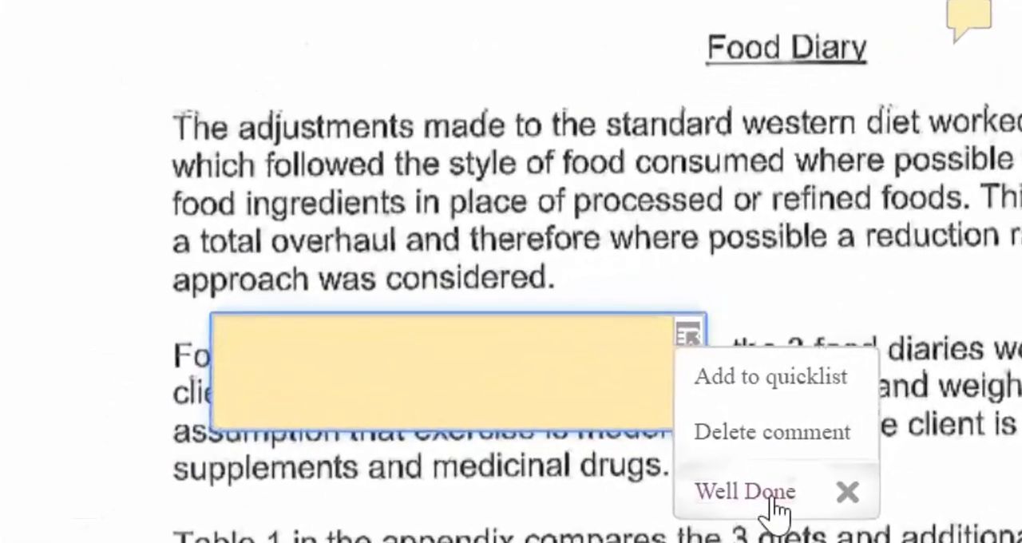
{"action": "left_click", "coordinate": [770, 498]}
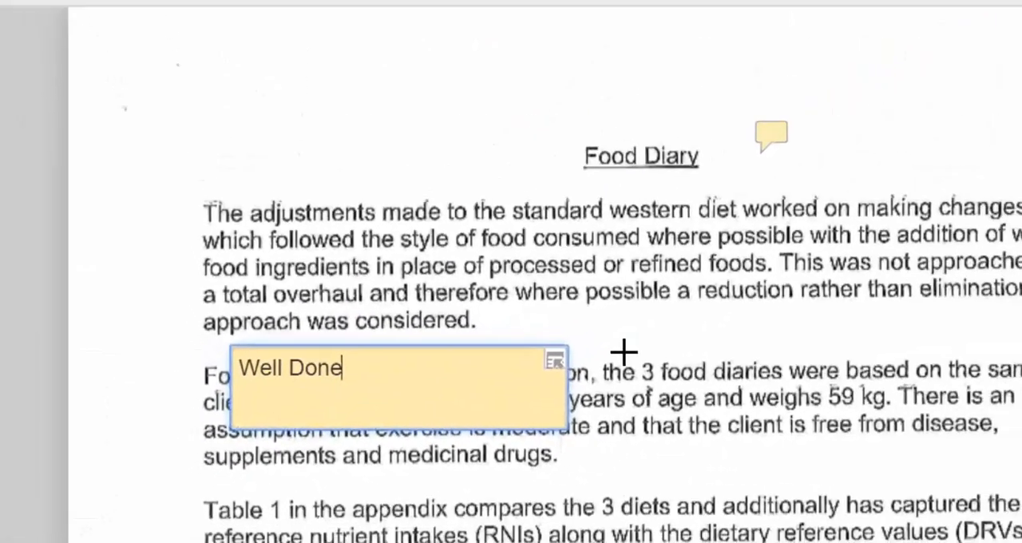
{"action": "left_click", "coordinate": [624, 352]}
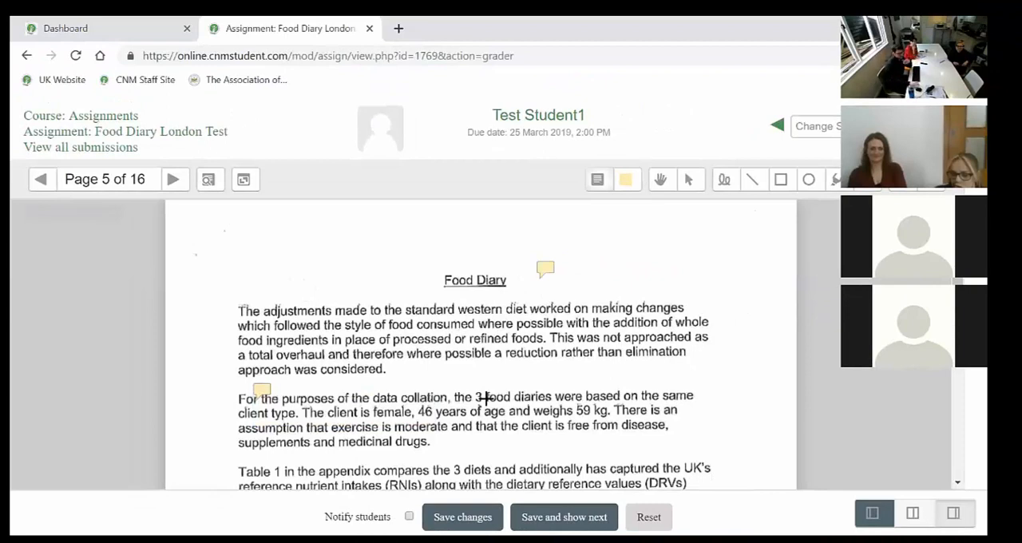
Place a pink comment reading "bad" just below the word "elimination" in the first paragraph of page 5.
{"action": "left_click", "coordinate": [628, 182]}
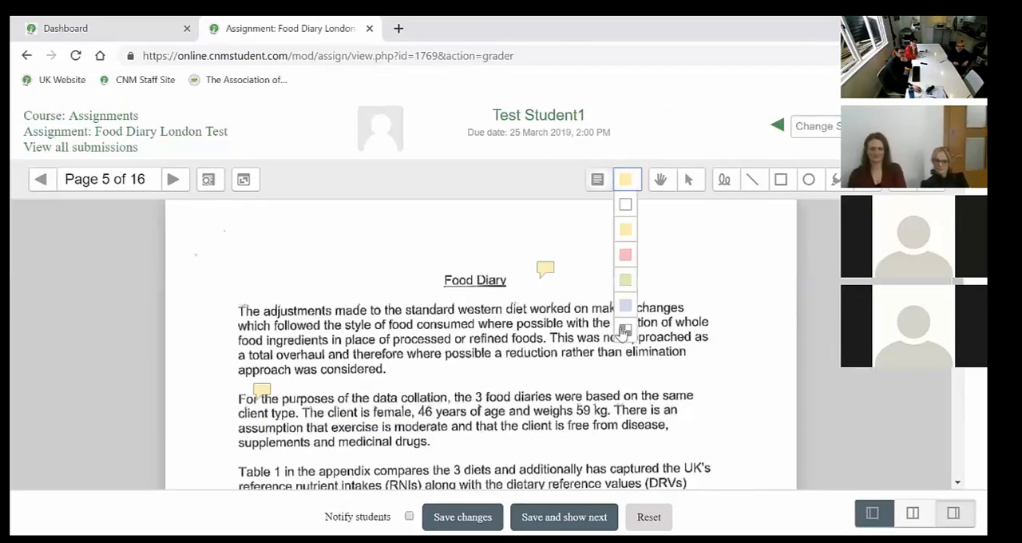
{"action": "left_click", "coordinate": [626, 255]}
{"action": "mouse_move", "coordinate": [628, 356]}
{"action": "left_mouse_down"}
{"action": "mouse_move", "coordinate": [775, 413]}
{"action": "mouse_move", "coordinate": [794, 399]}
{"action": "left_mouse_up"}
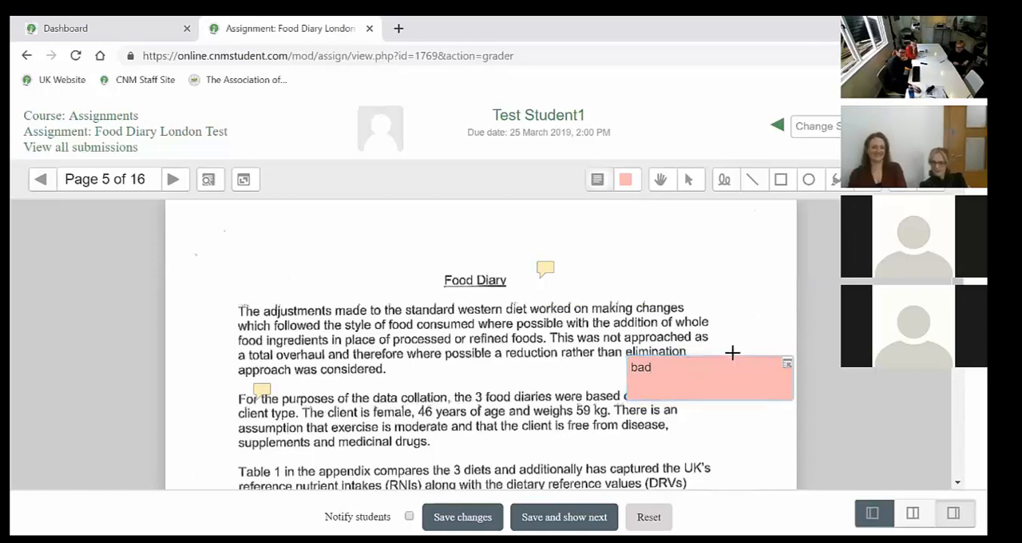
{"action": "left_click", "coordinate": [733, 352]}
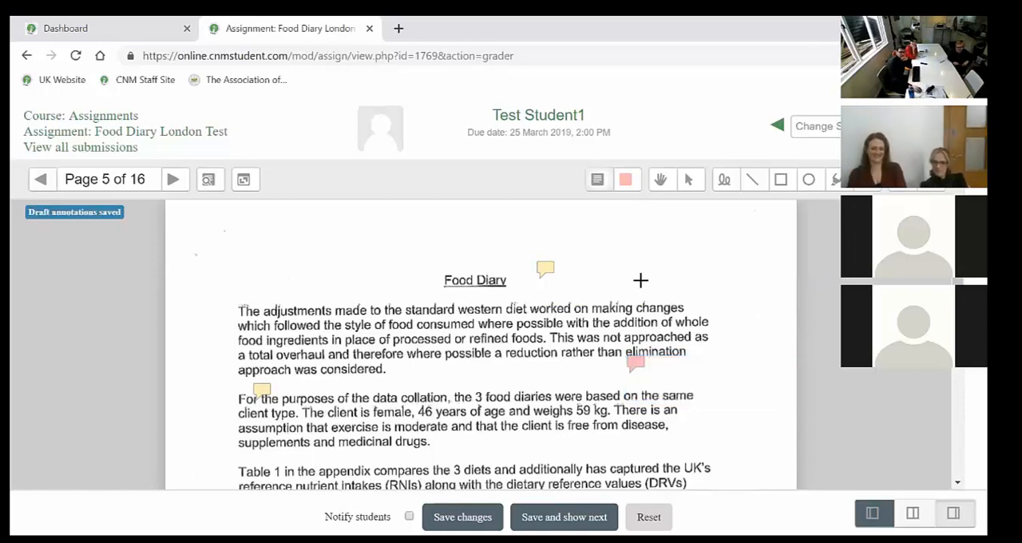
Pan page 5 of the submission up and down with the drag tool.
{"action": "left_click", "coordinate": [666, 184]}
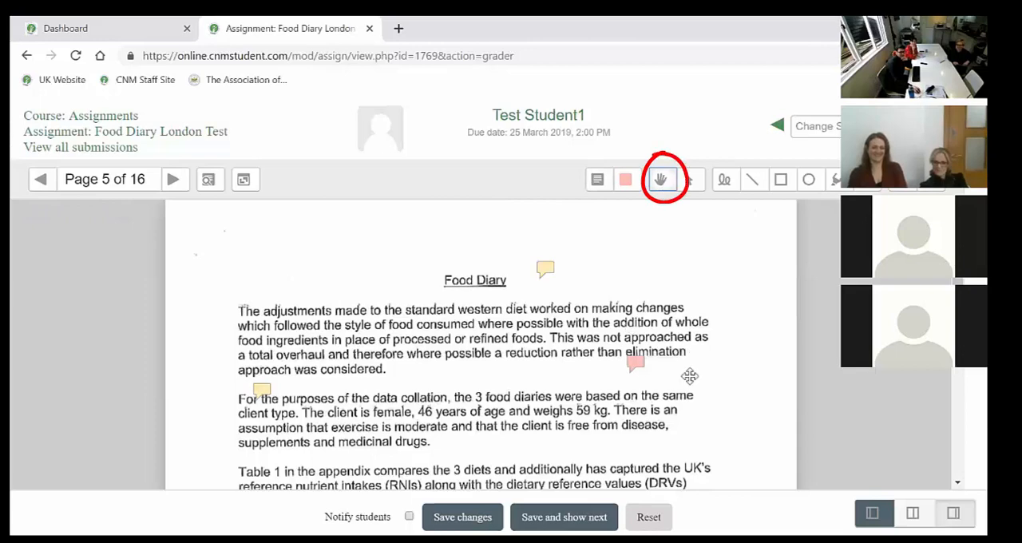
{"action": "scroll", "coordinate": [690, 377], "scroll_direction": "down", "scroll_amount": 1}
{"action": "scroll", "coordinate": [689, 419], "scroll_direction": "up", "scroll_amount": 1}
{"action": "left_click_drag", "start_coordinate": [688, 419], "coordinate": [712, 399]}
{"action": "mouse_move", "coordinate": [737, 289]}
{"action": "left_mouse_down"}
{"action": "mouse_move", "coordinate": [714, 310]}
{"action": "mouse_move", "coordinate": [712, 361]}
{"action": "left_mouse_up"}
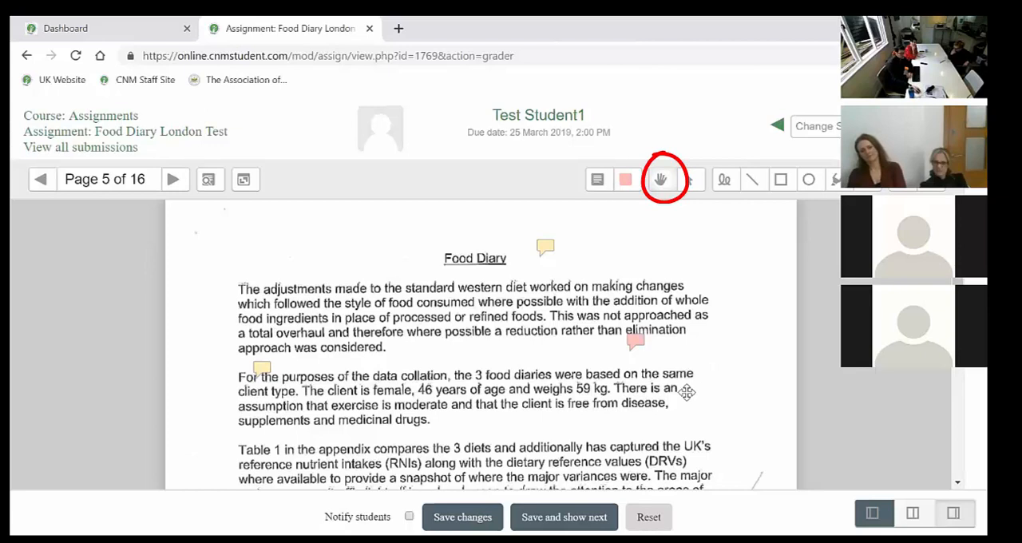
{"action": "scroll", "coordinate": [687, 390], "scroll_direction": "down", "scroll_amount": 3}
{"action": "scroll", "coordinate": [654, 316], "scroll_direction": "up", "scroll_amount": 3}
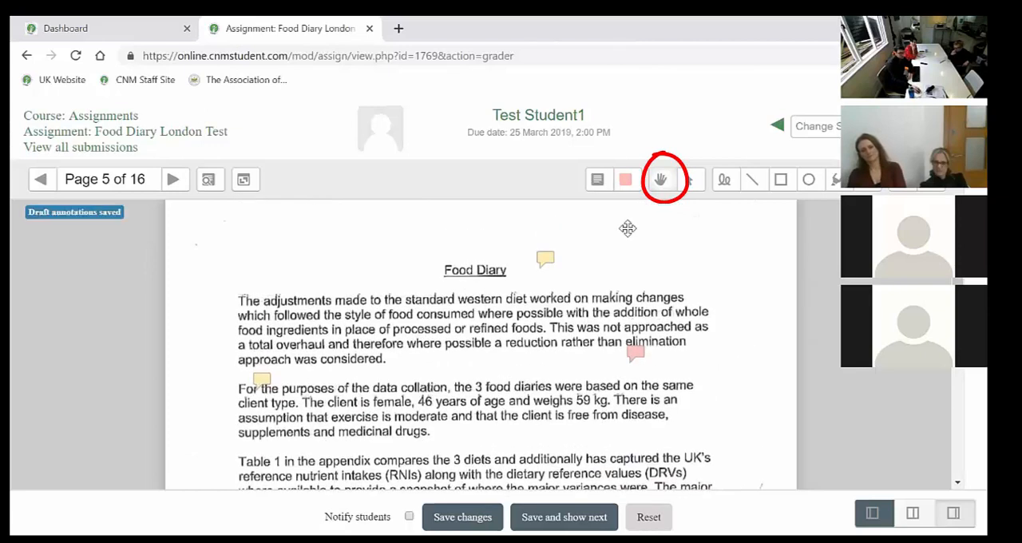
Open the comment beside the Food Diary heading with the select tool to read it, and close it again.
{"action": "left_click", "coordinate": [689, 181]}
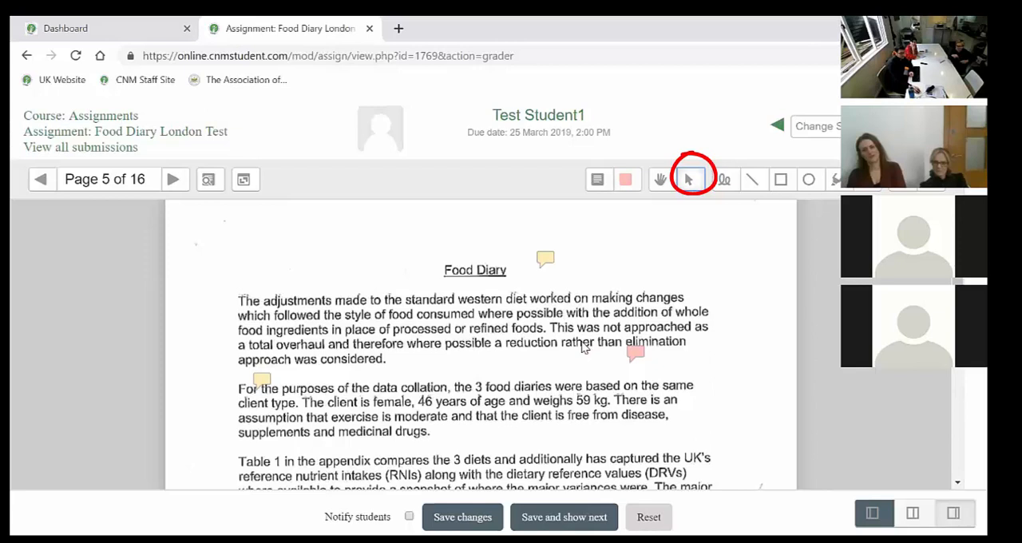
{"action": "left_click", "coordinate": [546, 258]}
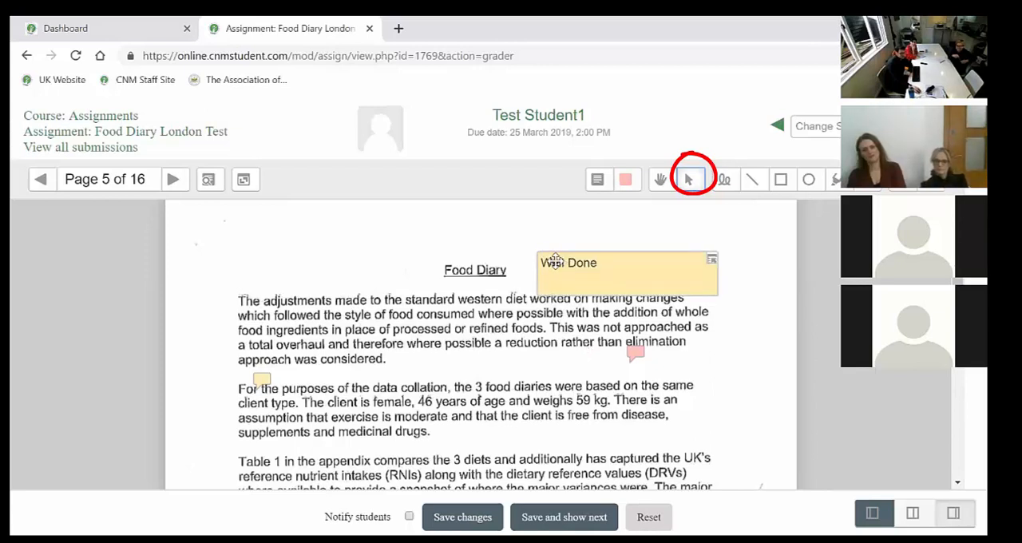
{"action": "left_click", "coordinate": [556, 262]}
{"action": "left_click", "coordinate": [792, 207]}
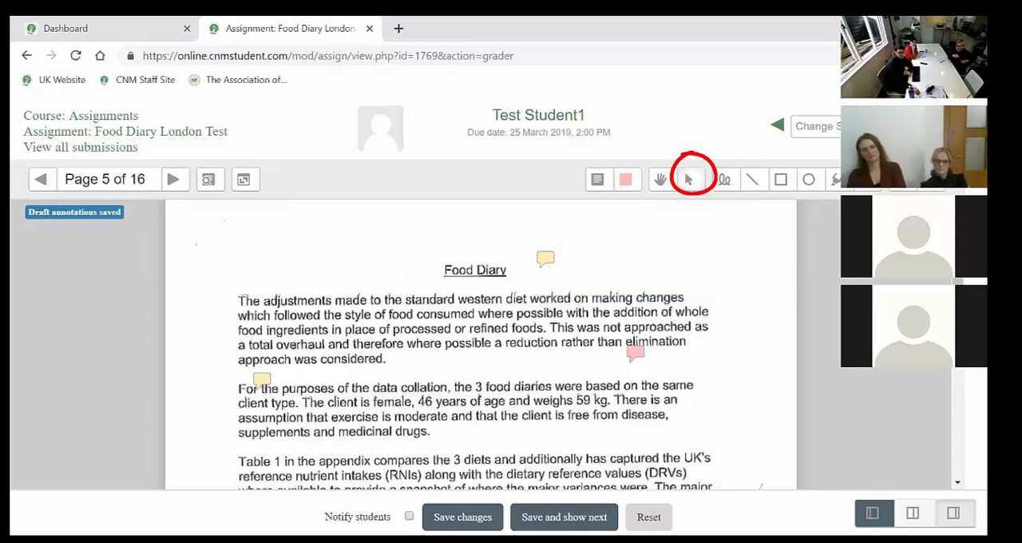
Stamp a red cross in the margin level with the Food Diary heading, and delete it using the select tool.
{"action": "left_click", "coordinate": [744, 272]}
{"action": "left_click", "coordinate": [688, 179]}
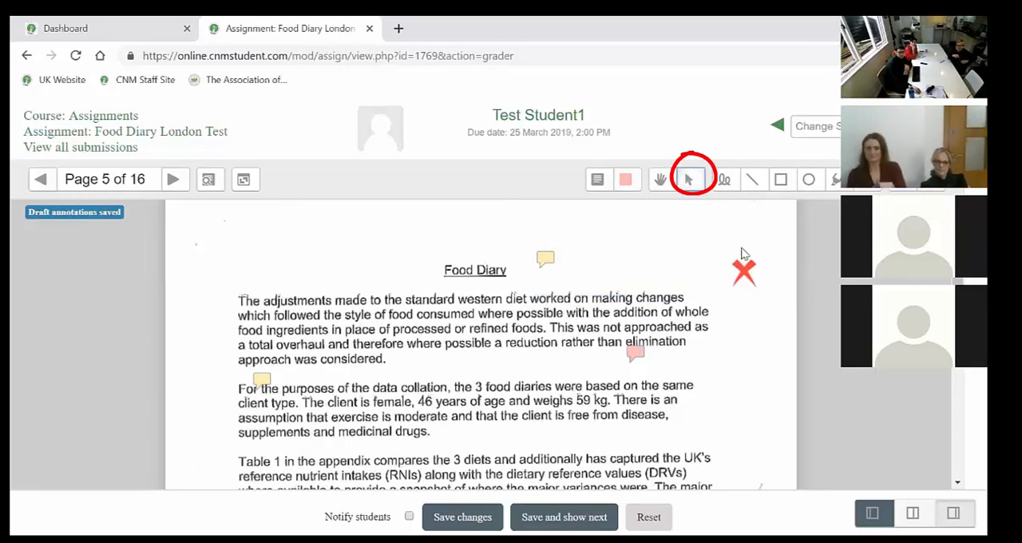
{"action": "left_click", "coordinate": [744, 272]}
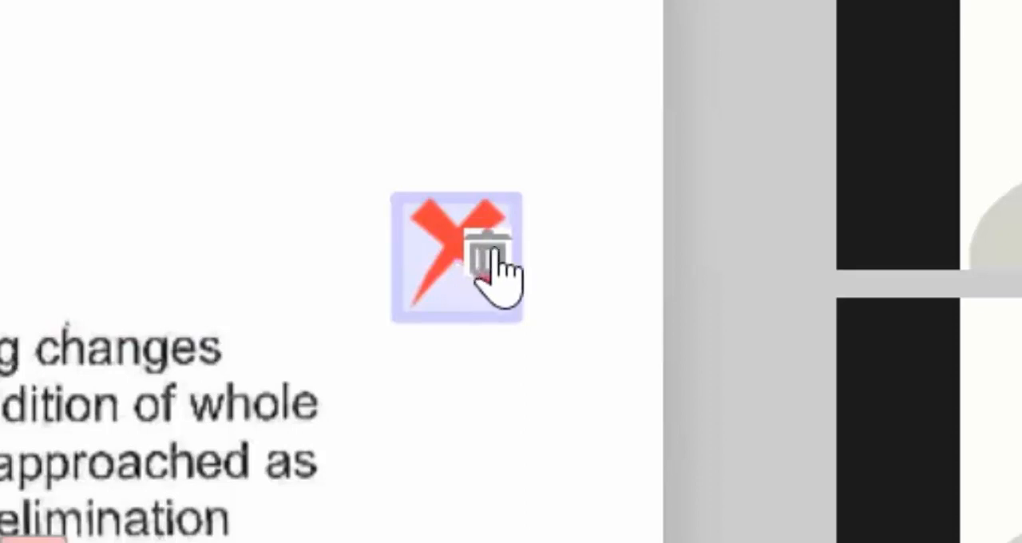
{"action": "left_click", "coordinate": [486, 263]}
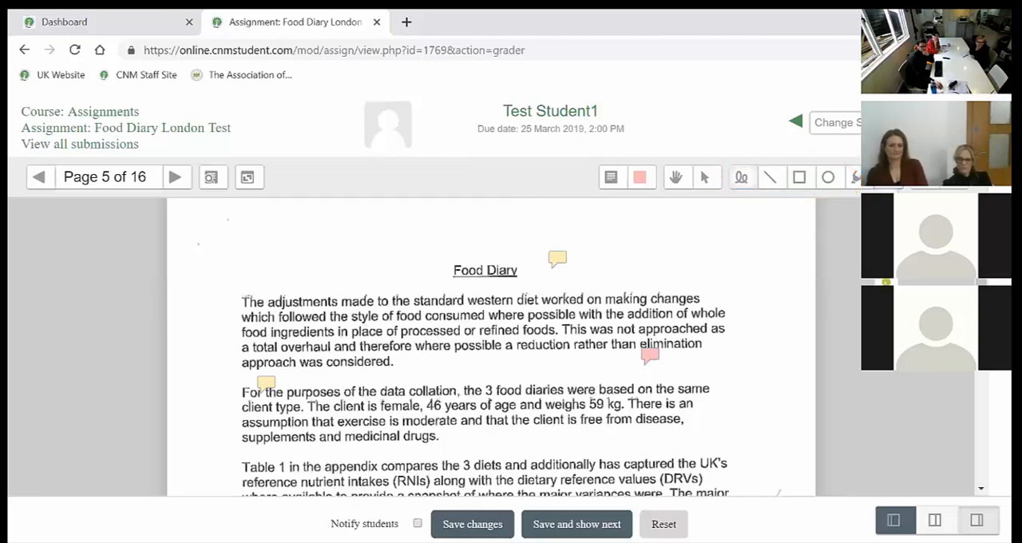
Circle the word "Food" in the heading freehand and draw a line under "and therefore where possible" in the first paragraph.
{"action": "left_click", "coordinate": [742, 178]}
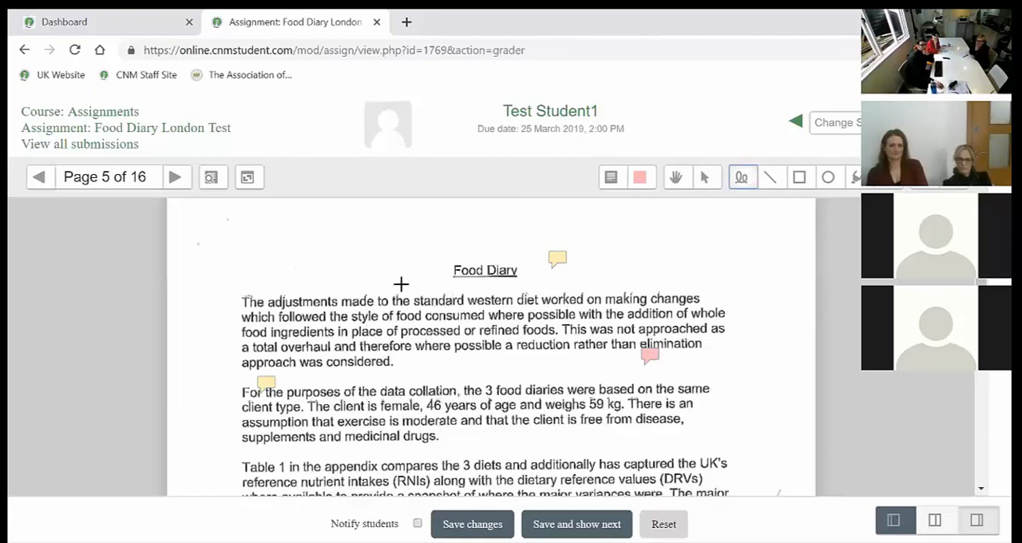
{"action": "mouse_move", "coordinate": [471, 257]}
{"action": "left_mouse_down"}
{"action": "mouse_move", "coordinate": [506, 280]}
{"action": "mouse_move", "coordinate": [505, 272]}
{"action": "left_mouse_up"}
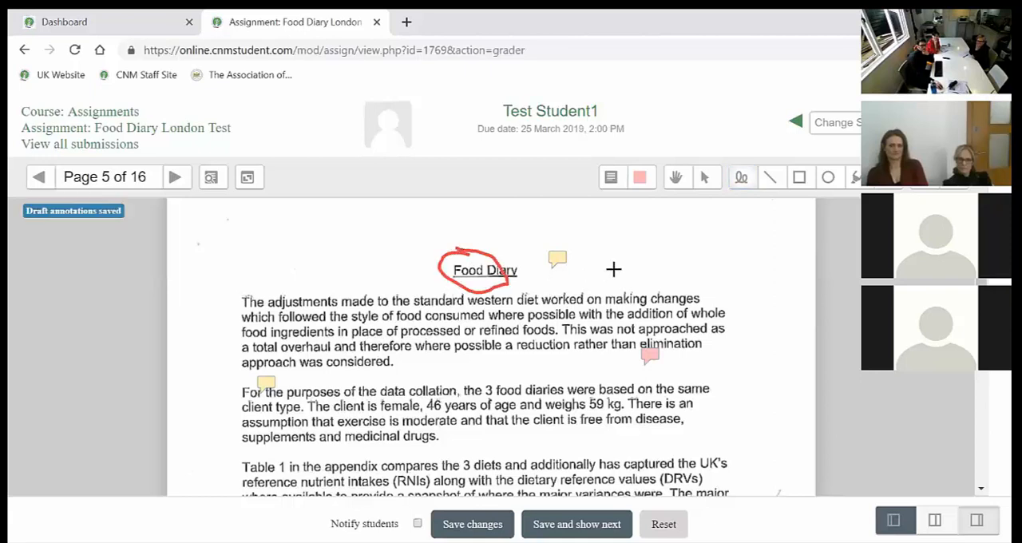
{"action": "left_click", "coordinate": [770, 178]}
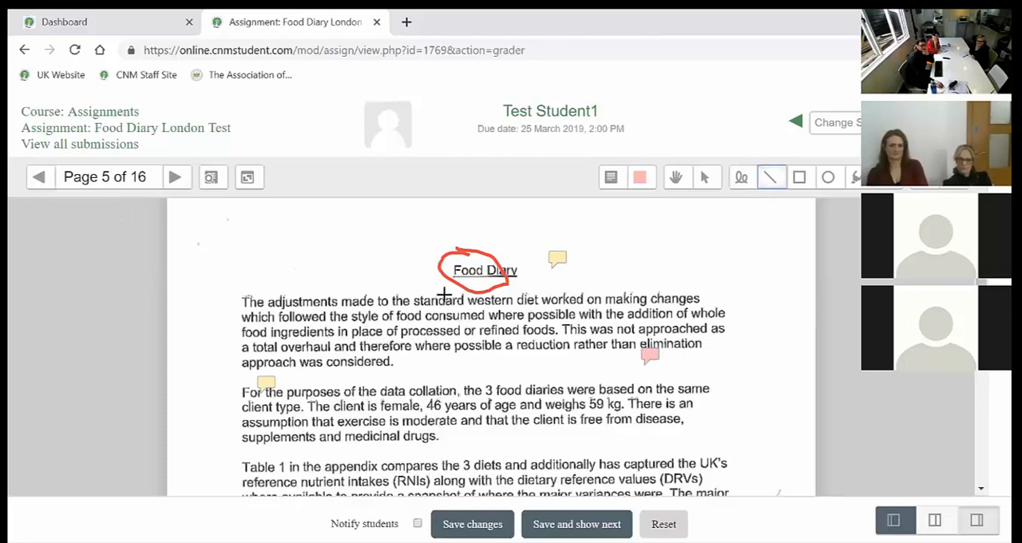
{"action": "left_click_drag", "start_coordinate": [323, 349], "coordinate": [512, 351]}
Draw a rectangle around "worked on" in the first paragraph's opening line and an oval around the Food Diary heading.
{"action": "left_click", "coordinate": [799, 178]}
{"action": "left_click_drag", "start_coordinate": [524, 287], "coordinate": [625, 309]}
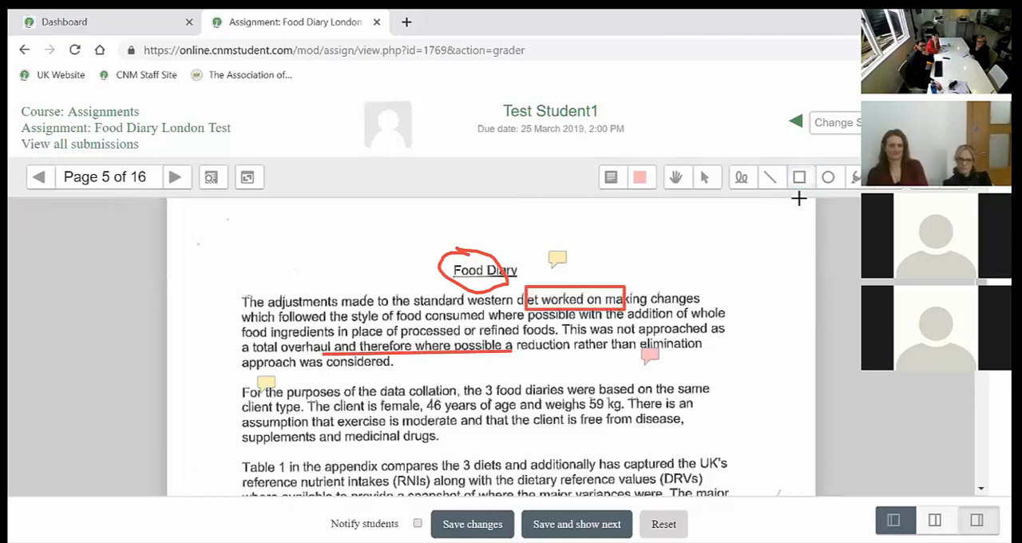
{"action": "left_click", "coordinate": [829, 178]}
{"action": "left_click_drag", "start_coordinate": [423, 240], "coordinate": [531, 296]}
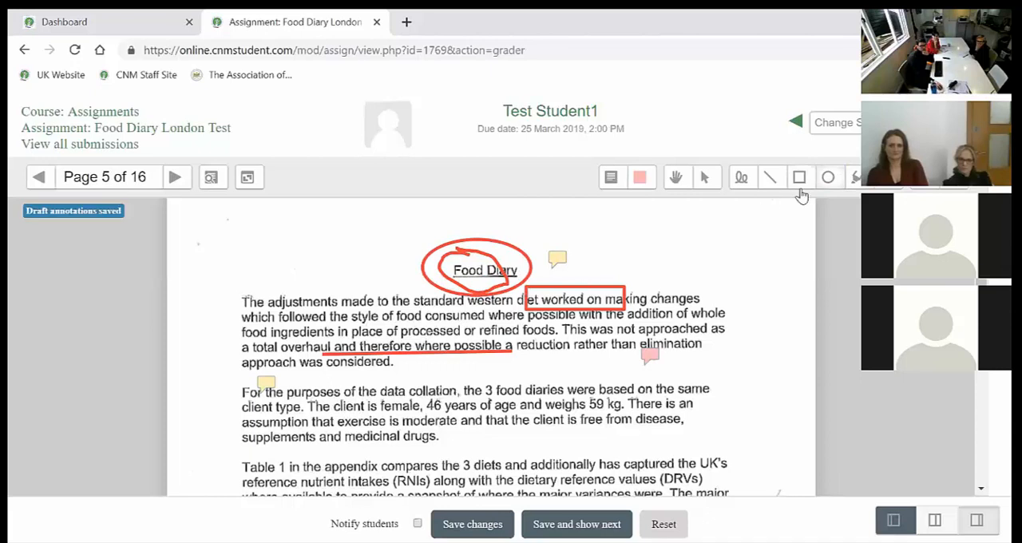
Highlight "followed the style" and "The adjustments" in yellow in the first paragraph.
{"action": "left_click", "coordinate": [856, 177]}
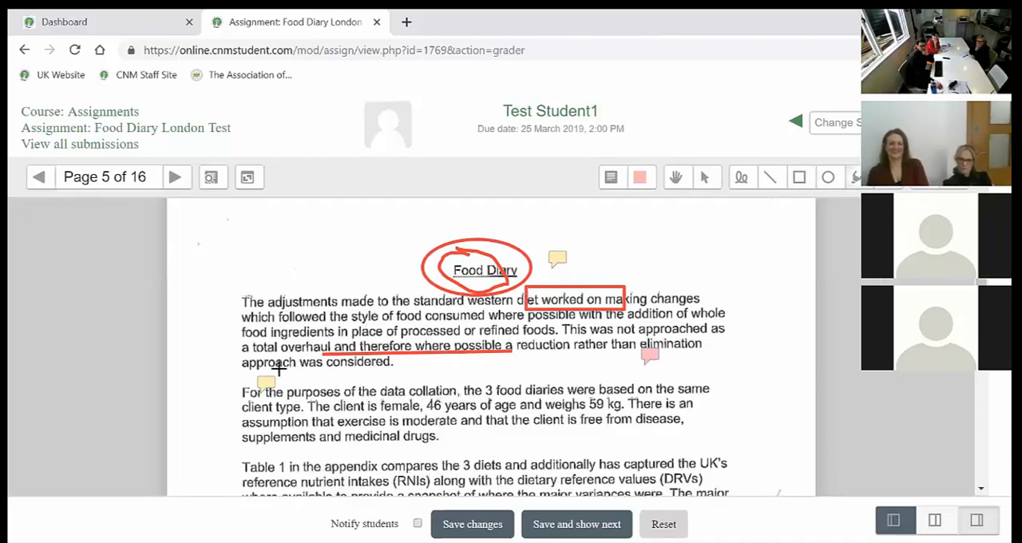
{"action": "left_click_drag", "start_coordinate": [278, 316], "coordinate": [382, 318]}
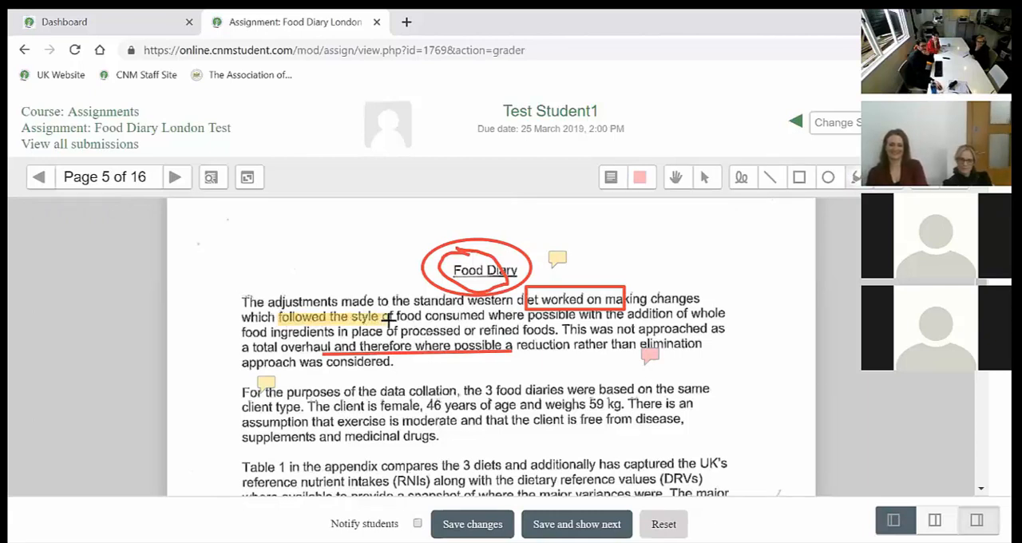
{"action": "left_click_drag", "start_coordinate": [252, 295], "coordinate": [353, 304]}
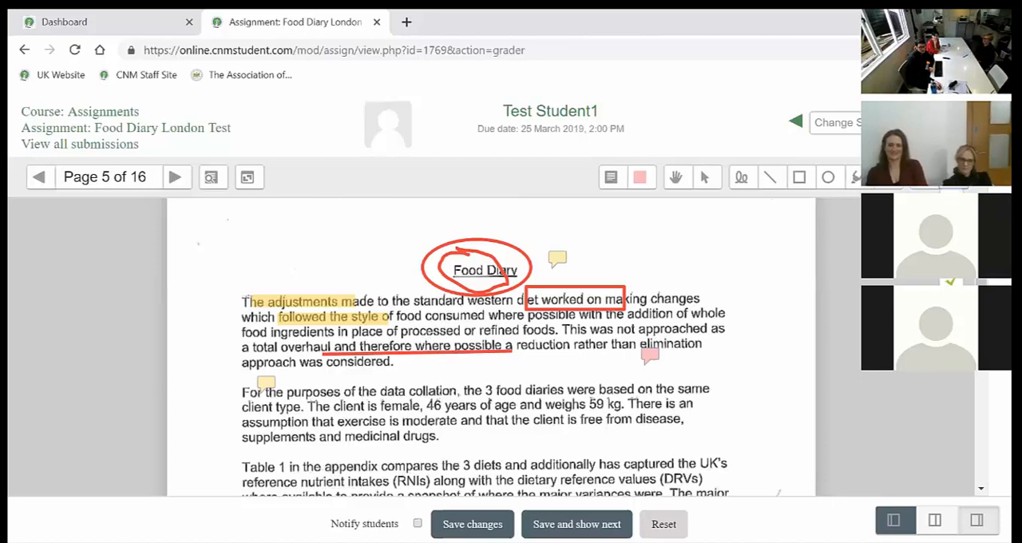
Stamp a large and a small red cross after the Food Diary heading, and a large and a small smiley before it.
{"action": "mouse_move", "coordinate": [629, 235]}
{"action": "left_mouse_down"}
{"action": "mouse_move", "coordinate": [687, 281]}
{"action": "mouse_move", "coordinate": [700, 307]}
{"action": "left_mouse_up"}
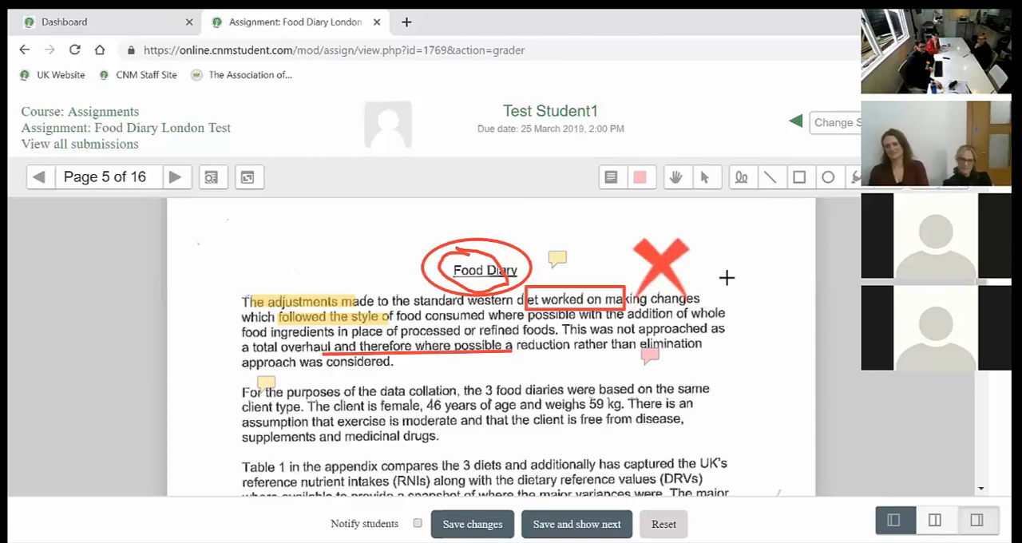
{"action": "left_click_drag", "start_coordinate": [728, 254], "coordinate": [756, 281]}
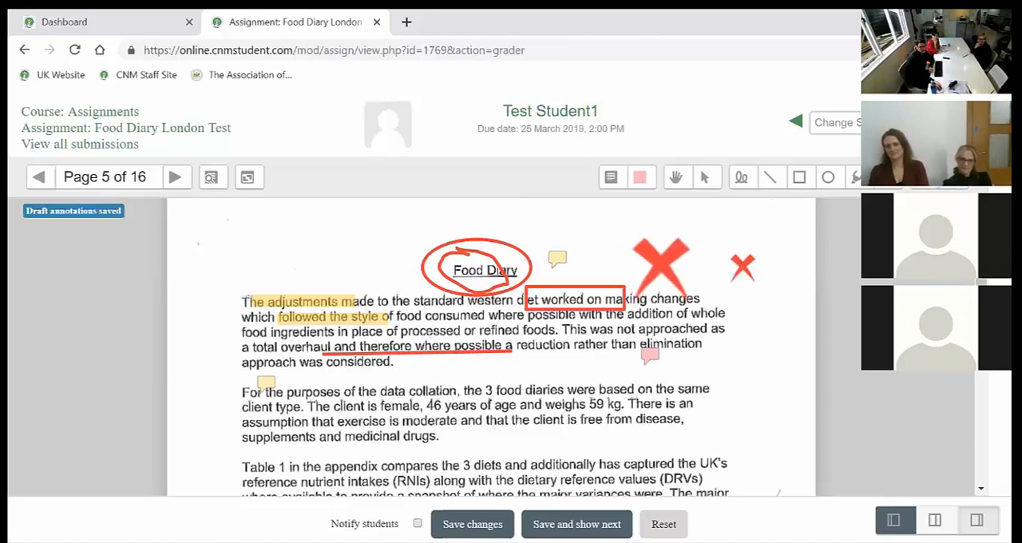
{"action": "left_click_drag", "start_coordinate": [243, 222], "coordinate": [350, 327]}
{"action": "left_click_drag", "start_coordinate": [367, 257], "coordinate": [396, 288]}
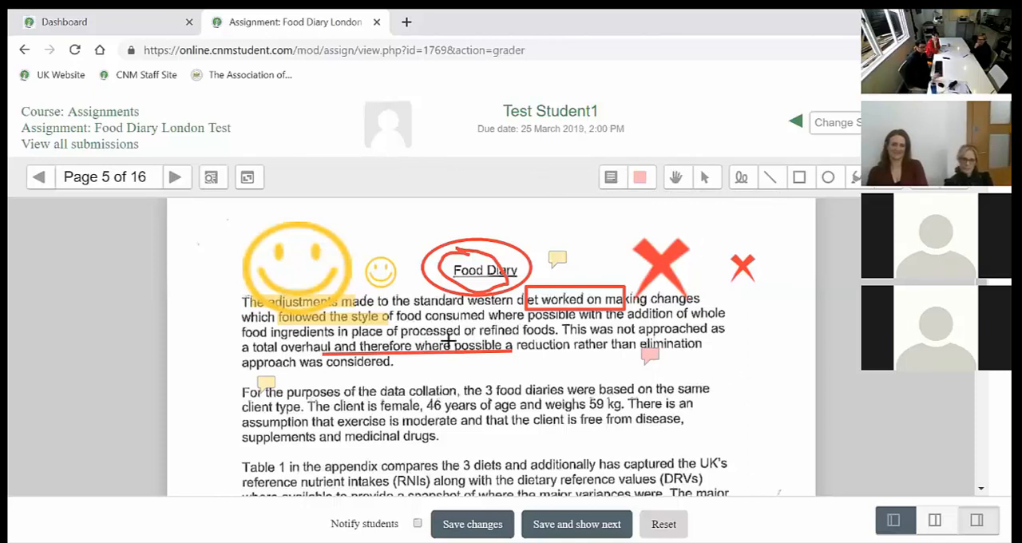
Save the current student's annotations and move on to the next student's submission, saving that student's changes too.
{"action": "left_click", "coordinate": [173, 178]}
{"action": "left_click", "coordinate": [48, 177]}
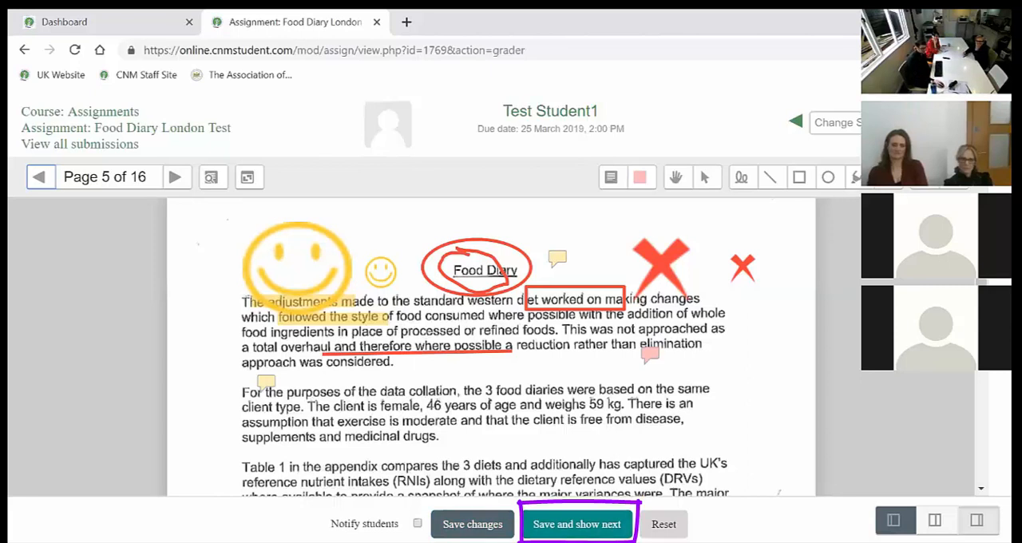
{"action": "left_click", "coordinate": [577, 524]}
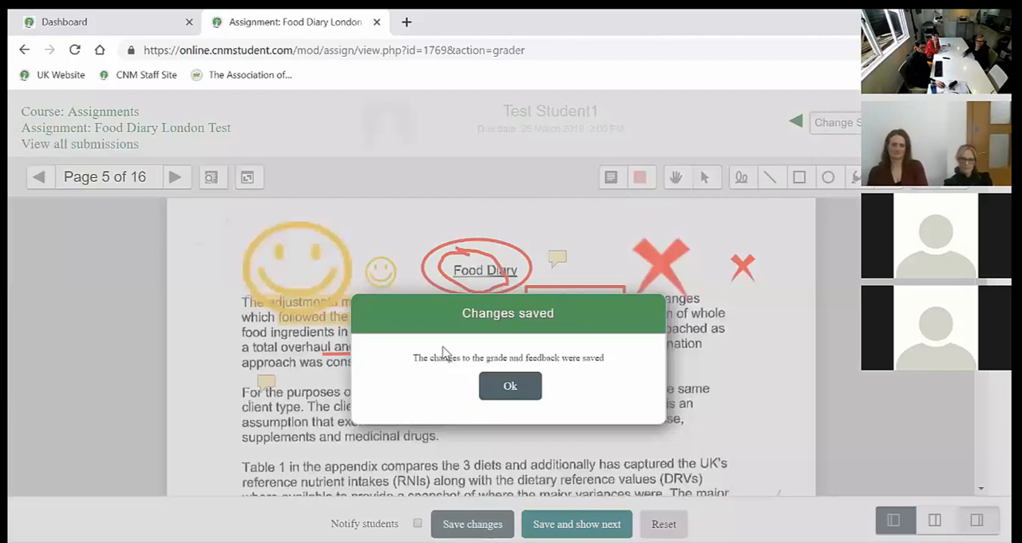
{"action": "left_click", "coordinate": [508, 386]}
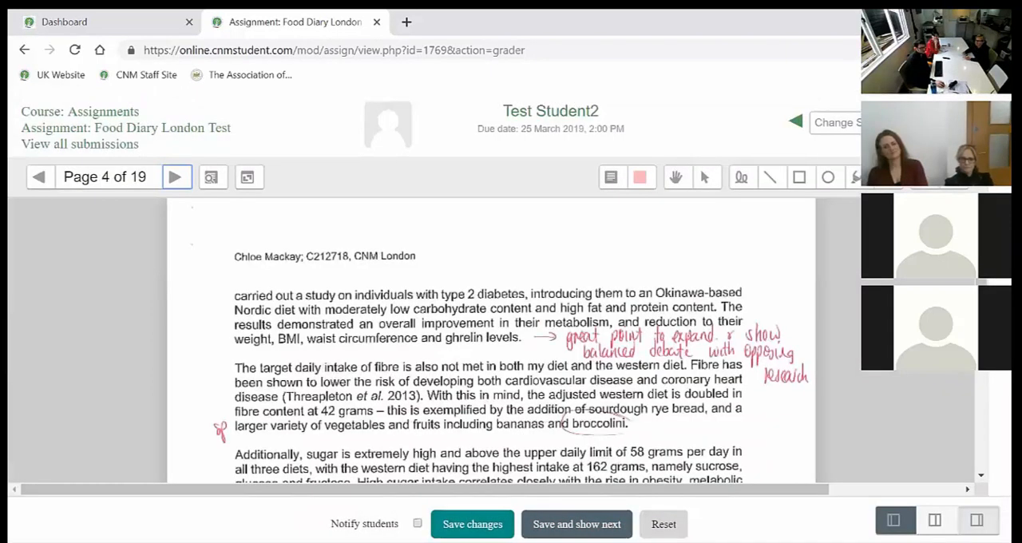
{"action": "left_click", "coordinate": [473, 524]}
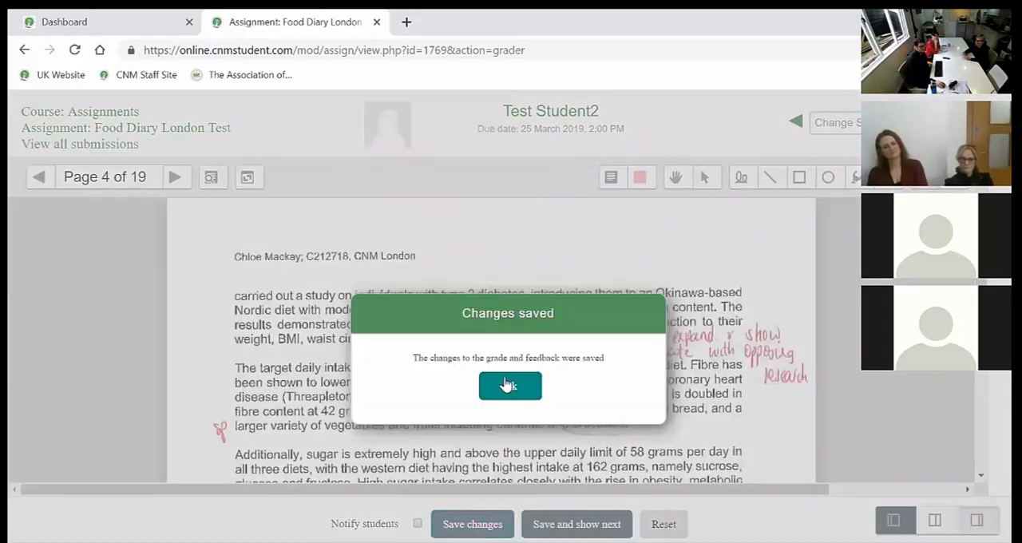
{"action": "left_click", "coordinate": [509, 386]}
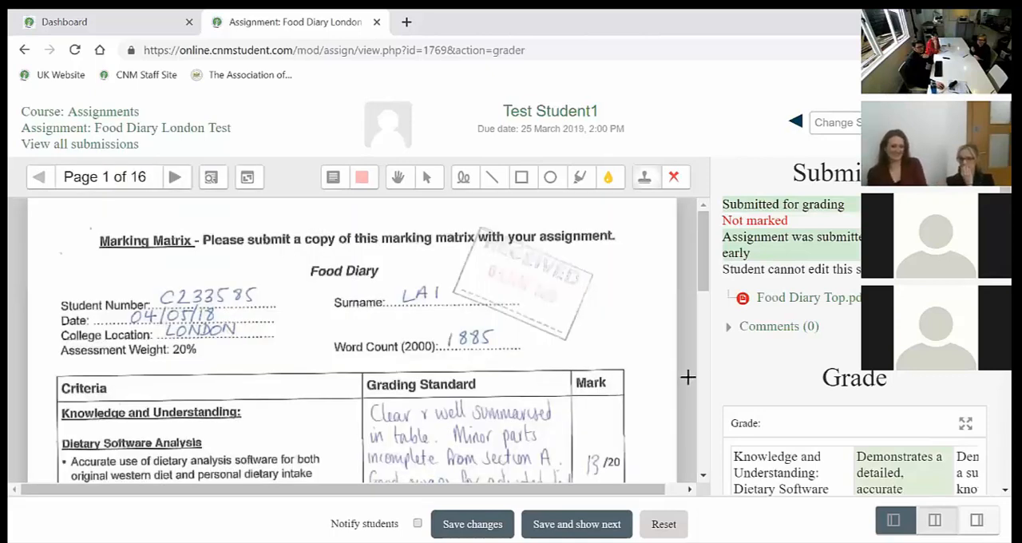
Expand the grade panel to fill the grader and select the 12-mark level for the Dietary Software Analysis criterion.
{"action": "left_click", "coordinate": [894, 520]}
{"action": "scroll", "coordinate": [424, 383], "scroll_direction": "down", "scroll_amount": 2}
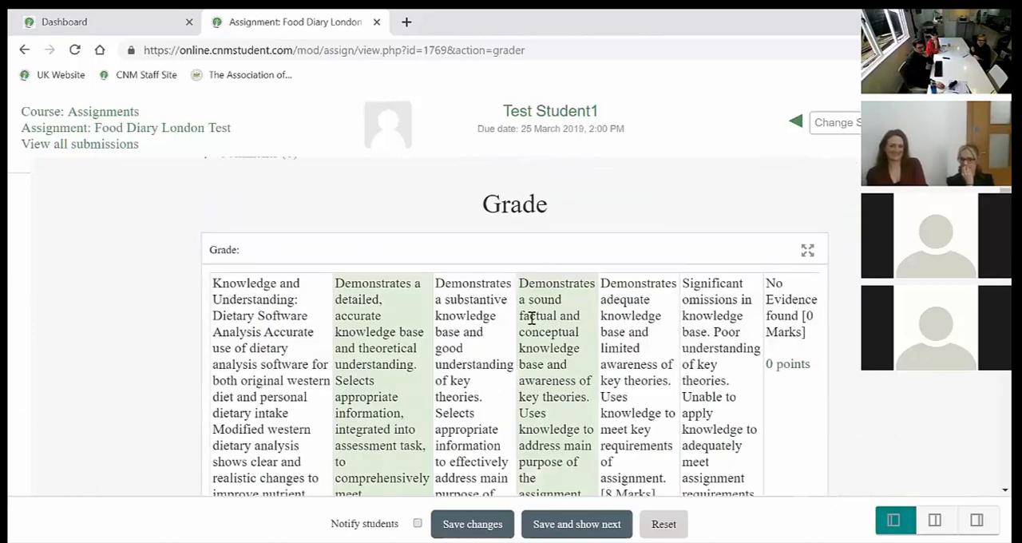
{"action": "scroll", "coordinate": [415, 345], "scroll_direction": "down", "scroll_amount": 1}
{"action": "scroll", "coordinate": [415, 345], "scroll_direction": "down", "scroll_amount": 3}
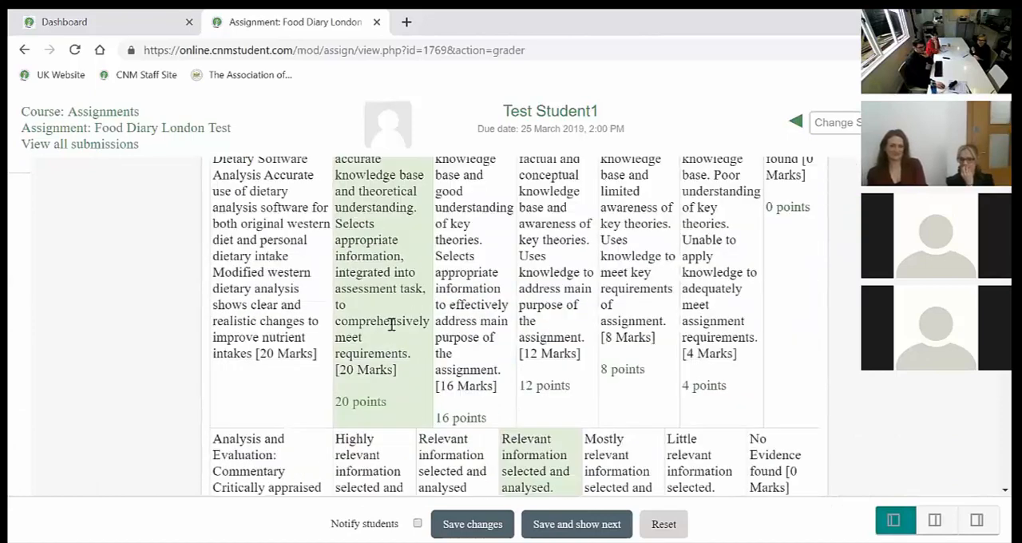
{"action": "scroll", "coordinate": [392, 324], "scroll_direction": "up", "scroll_amount": 3}
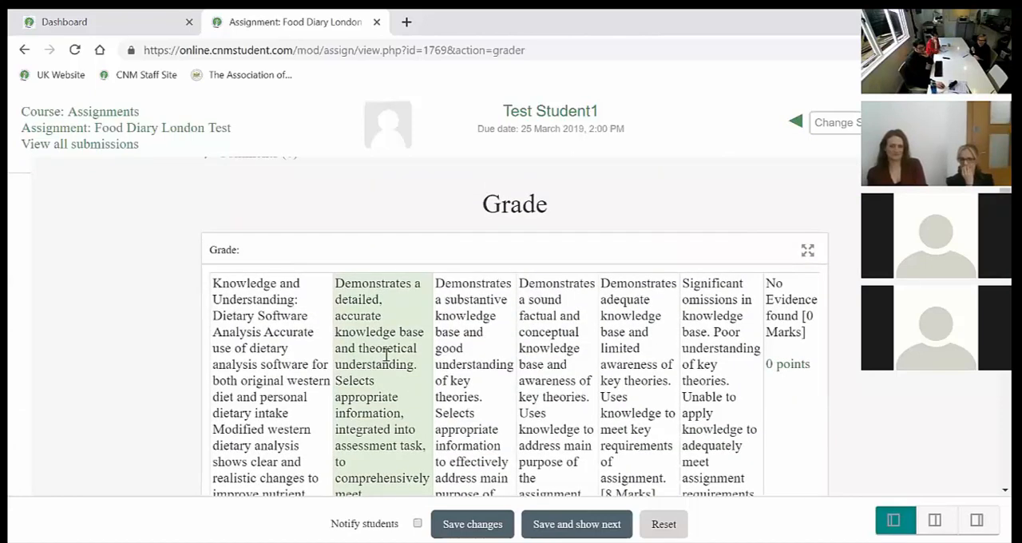
{"action": "scroll", "coordinate": [386, 357], "scroll_direction": "down", "scroll_amount": 1}
{"action": "left_click", "coordinate": [566, 319]}
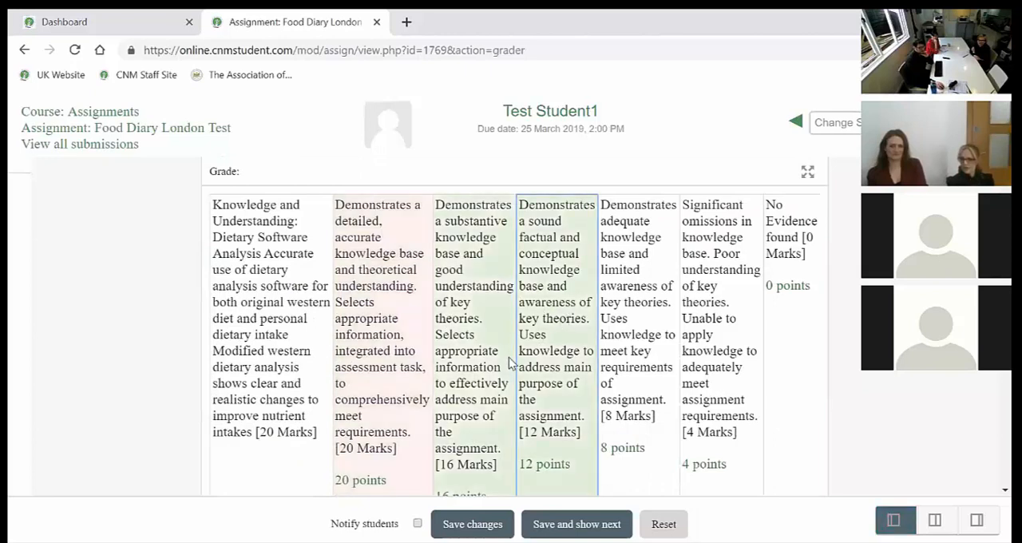
Change the Dietary Software Analysis criterion to the 8-mark level in the rubric.
{"action": "scroll", "coordinate": [511, 361], "scroll_direction": "down", "scroll_amount": 1}
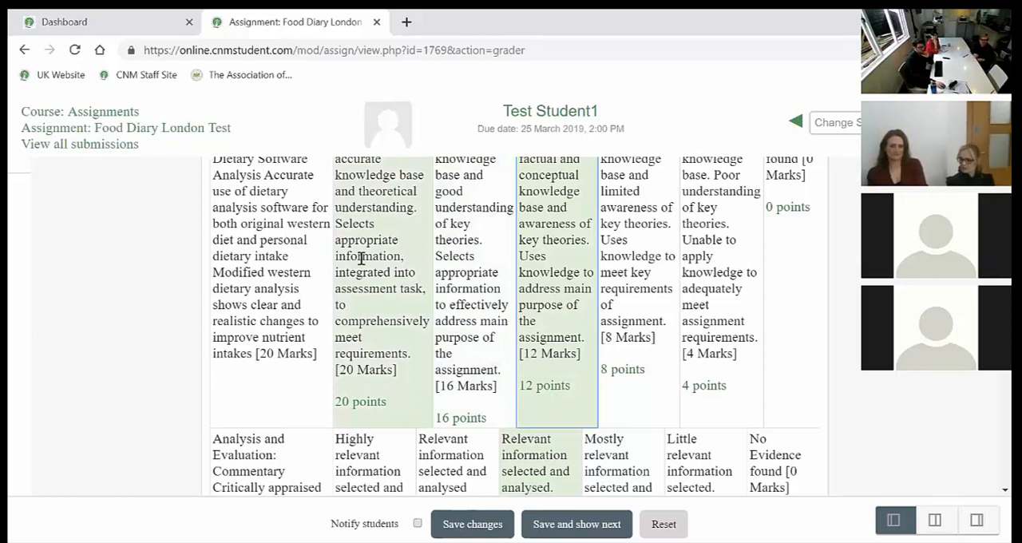
{"action": "scroll", "coordinate": [358, 258], "scroll_direction": "up", "scroll_amount": 1}
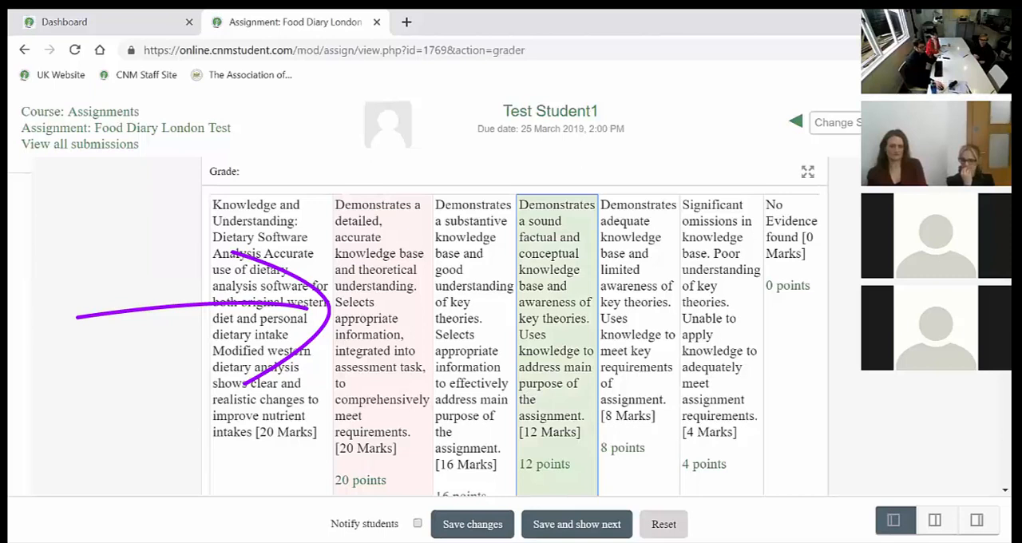
{"action": "left_click", "coordinate": [643, 342]}
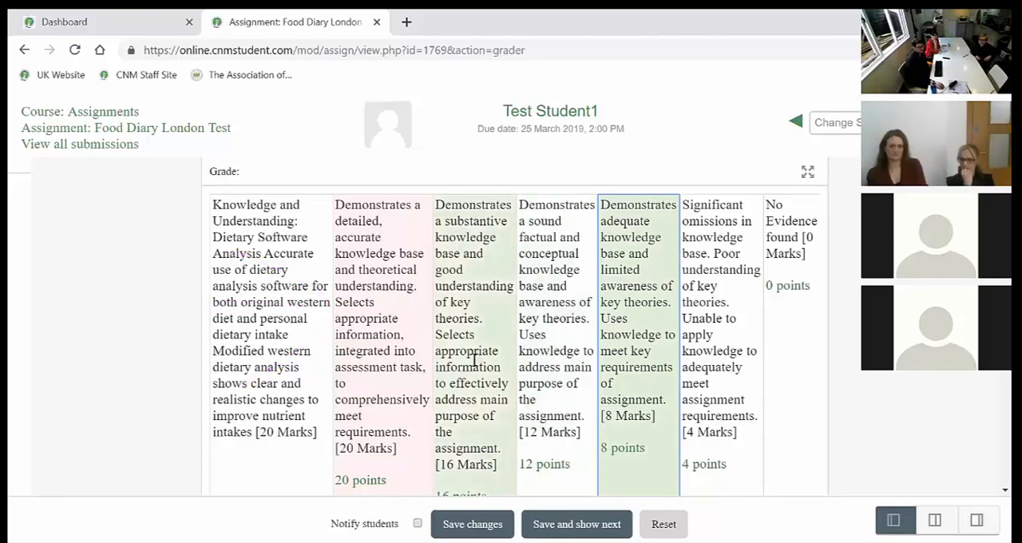
Save the student's rubric grade and feedback changes and close the confirmation.
{"action": "scroll", "coordinate": [409, 317], "scroll_direction": "down", "scroll_amount": 1}
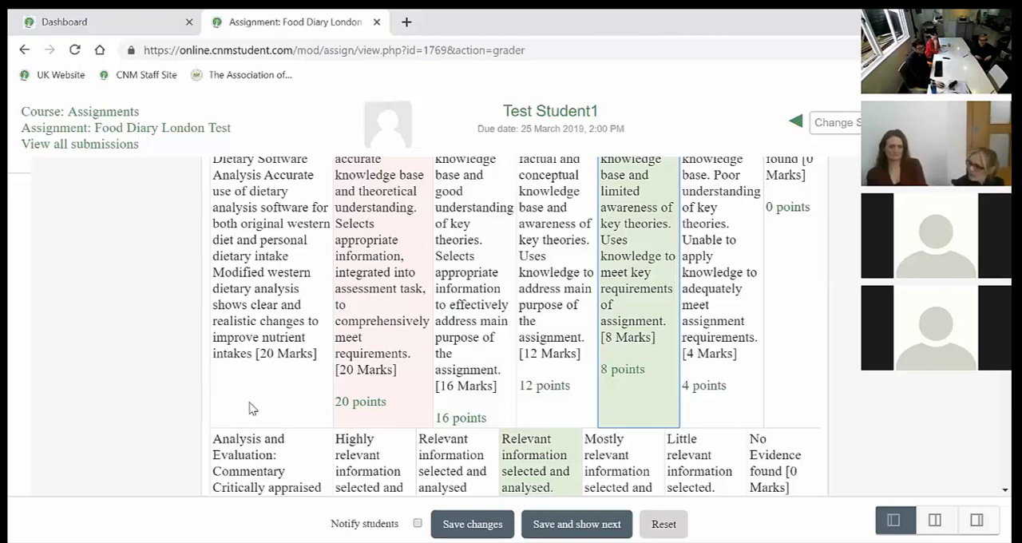
{"action": "scroll", "coordinate": [256, 377], "scroll_direction": "down", "scroll_amount": 2}
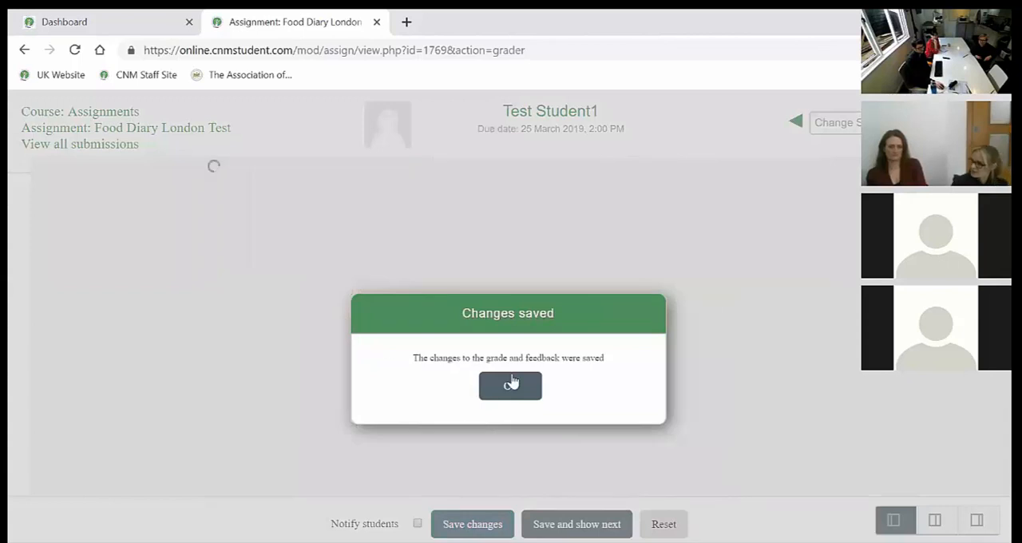
{"action": "left_click", "coordinate": [507, 384]}
Switch the Dietary Software Analysis criterion to the 16-mark level and back to the 8-mark level.
{"action": "scroll", "coordinate": [395, 338], "scroll_direction": "down", "scroll_amount": 3}
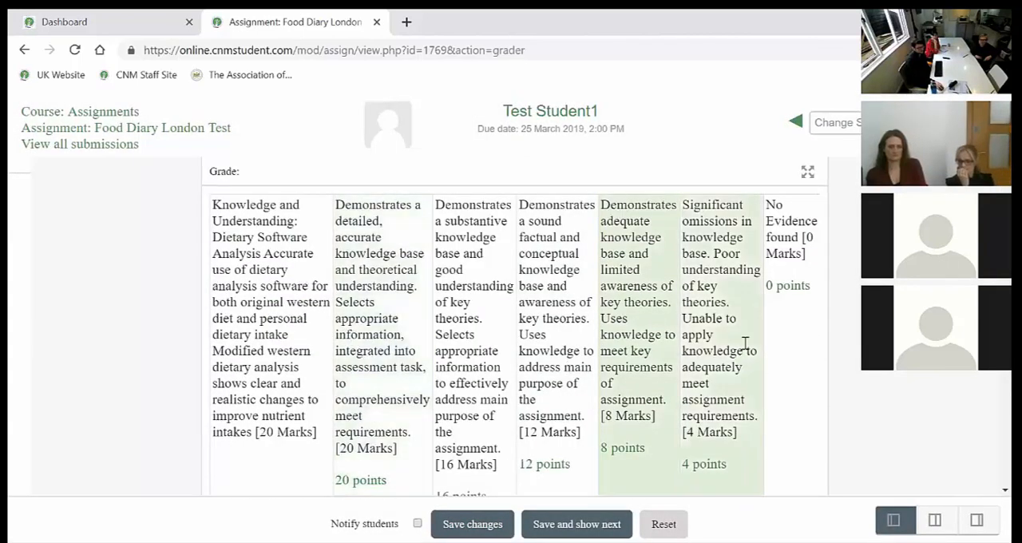
{"action": "left_click", "coordinate": [485, 268]}
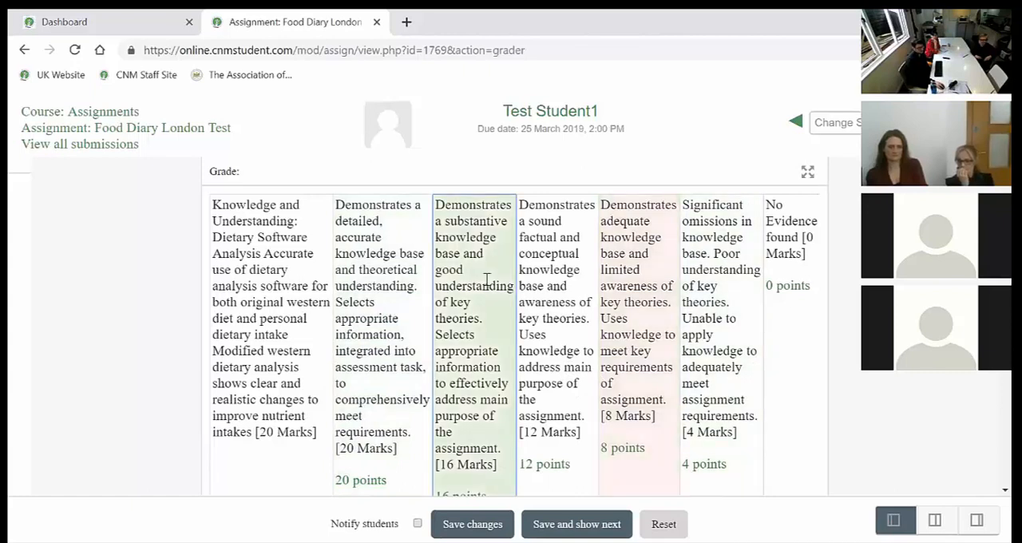
{"action": "left_click", "coordinate": [662, 287]}
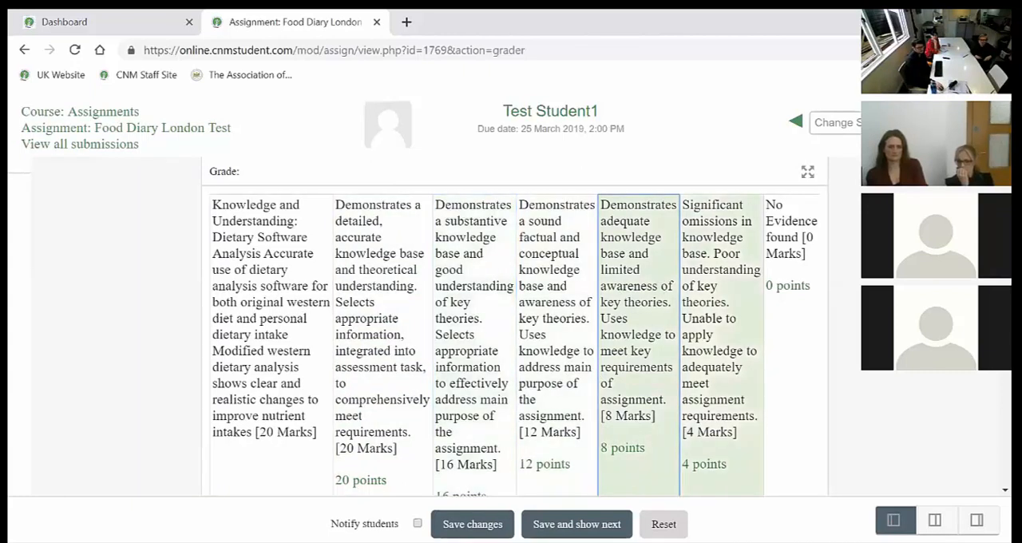
Look through the selected levels of all rubric criteria, the marking workflow state and the feedback comments area.
{"action": "scroll", "coordinate": [694, 320], "scroll_direction": "down", "scroll_amount": 1}
{"action": "scroll", "coordinate": [695, 319], "scroll_direction": "up", "scroll_amount": 1}
{"action": "scroll", "coordinate": [695, 319], "scroll_direction": "down", "scroll_amount": 3}
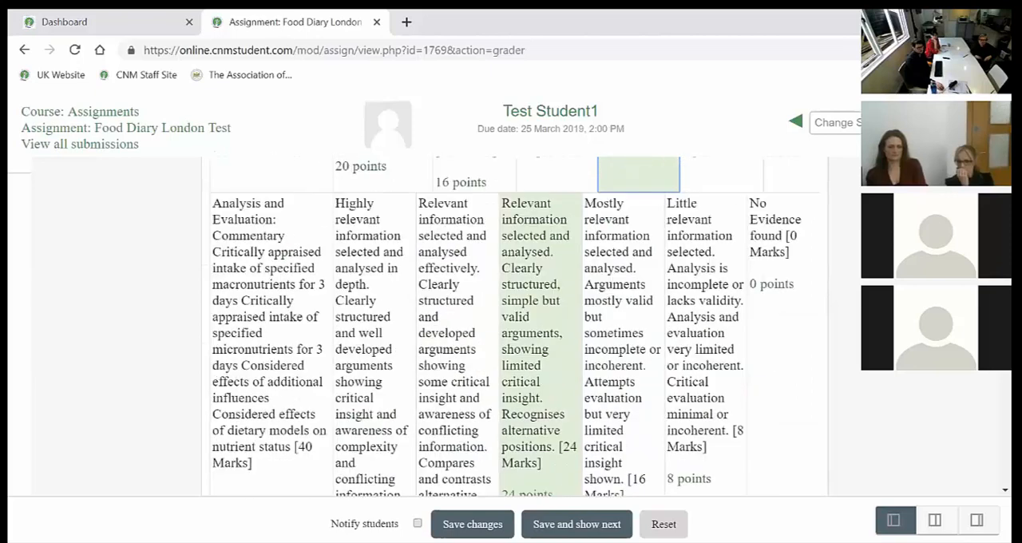
{"action": "scroll", "coordinate": [695, 319], "scroll_direction": "up", "scroll_amount": 1}
{"action": "scroll", "coordinate": [200, 194], "scroll_direction": "down", "scroll_amount": 1}
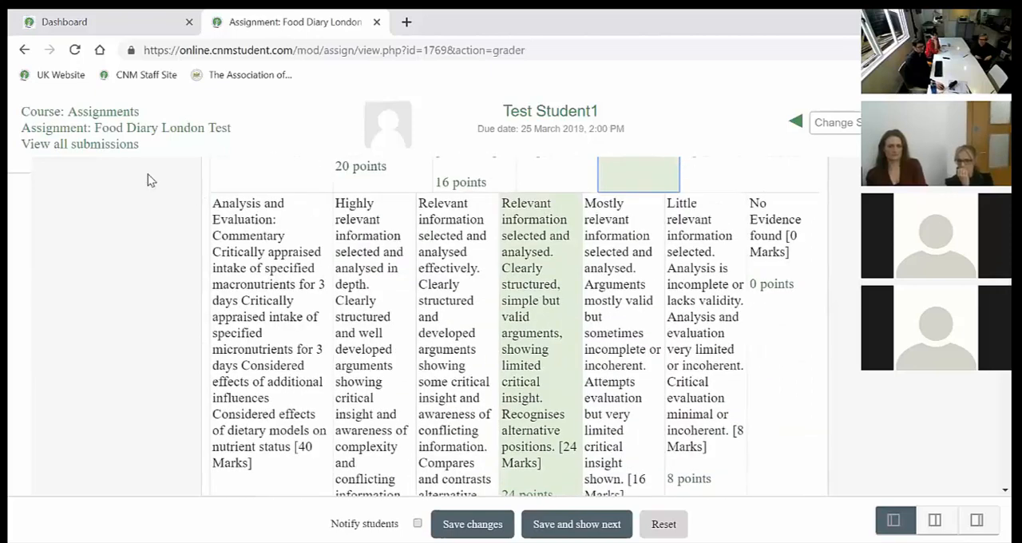
{"action": "scroll", "coordinate": [489, 272], "scroll_direction": "down", "scroll_amount": 10}
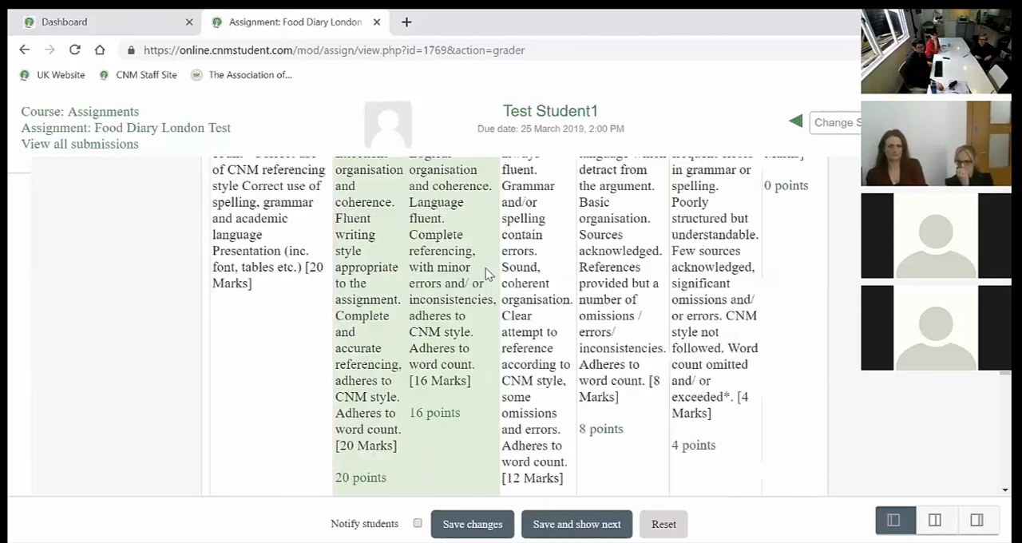
{"action": "scroll", "coordinate": [489, 274], "scroll_direction": "up", "scroll_amount": 2}
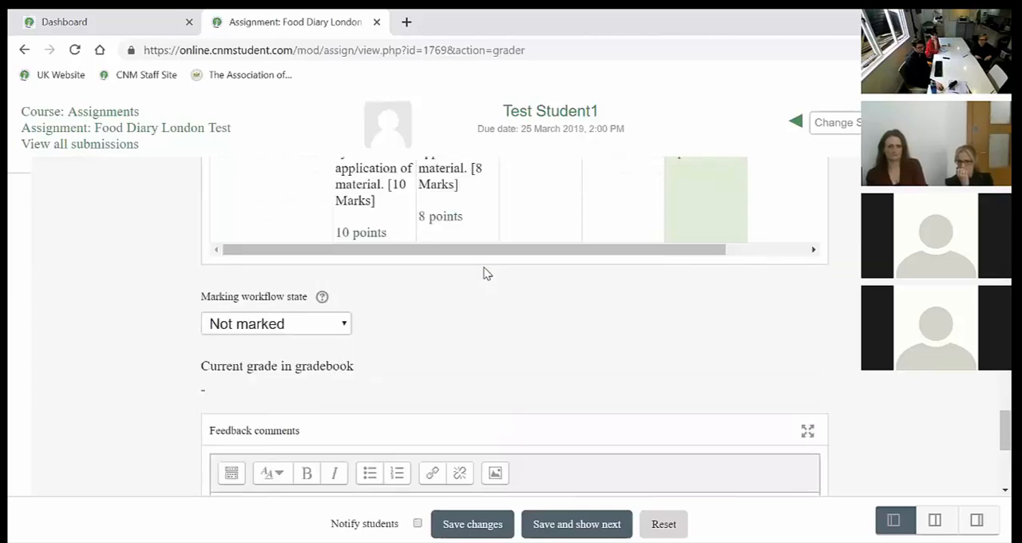
{"action": "scroll", "coordinate": [483, 273], "scroll_direction": "up", "scroll_amount": 10}
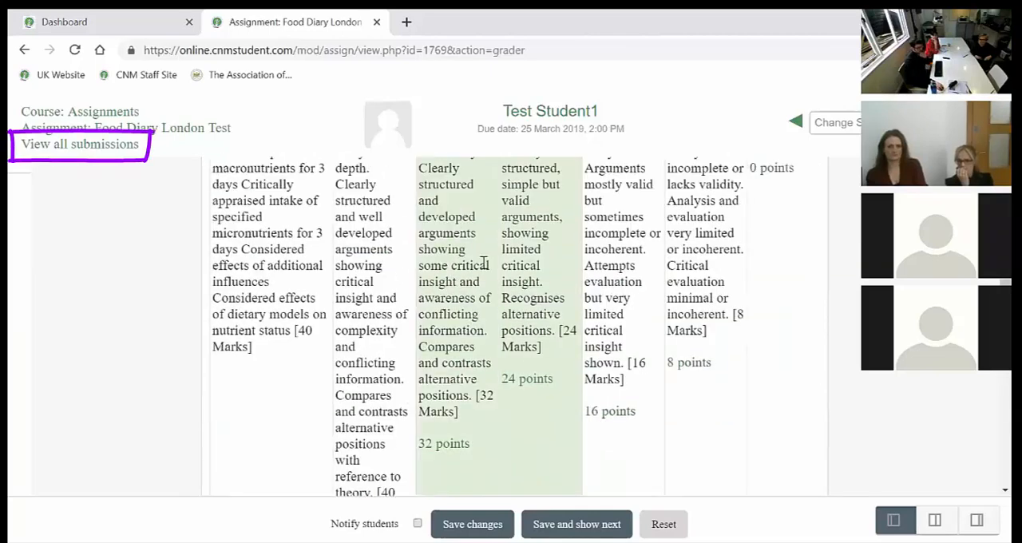
{"action": "scroll", "coordinate": [483, 265], "scroll_direction": "up", "scroll_amount": 5}
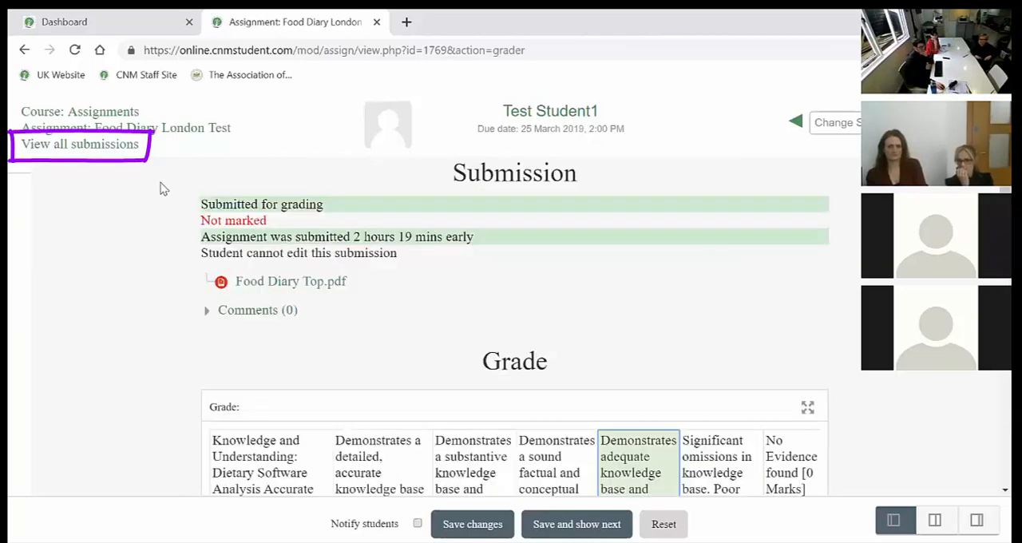
Return to the list of all submissions for Food Diary London Test and examine each student's status and grade.
{"action": "left_click", "coordinate": [71, 149]}
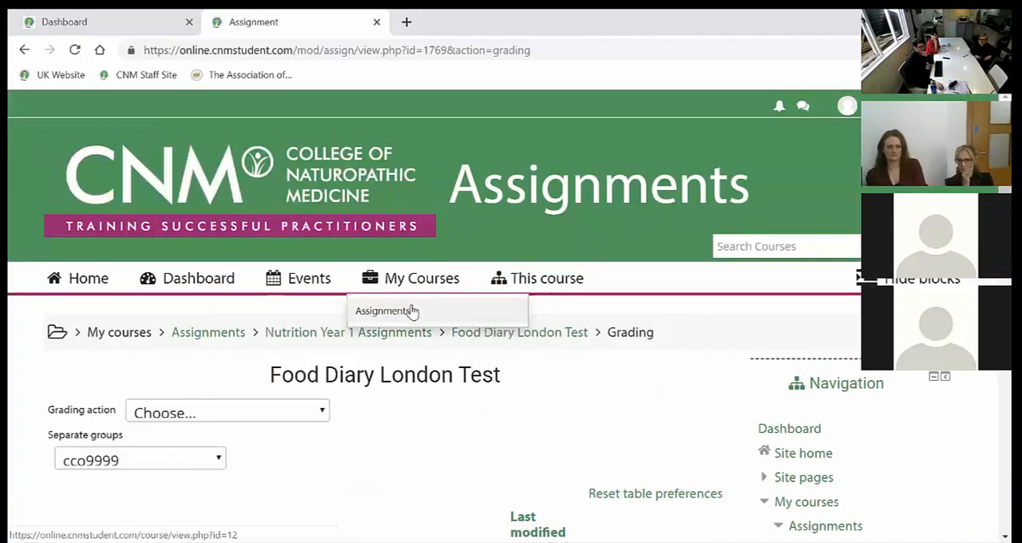
{"action": "scroll", "coordinate": [418, 311], "scroll_direction": "down", "scroll_amount": 5}
{"action": "scroll", "coordinate": [416, 299], "scroll_direction": "down", "scroll_amount": 4}
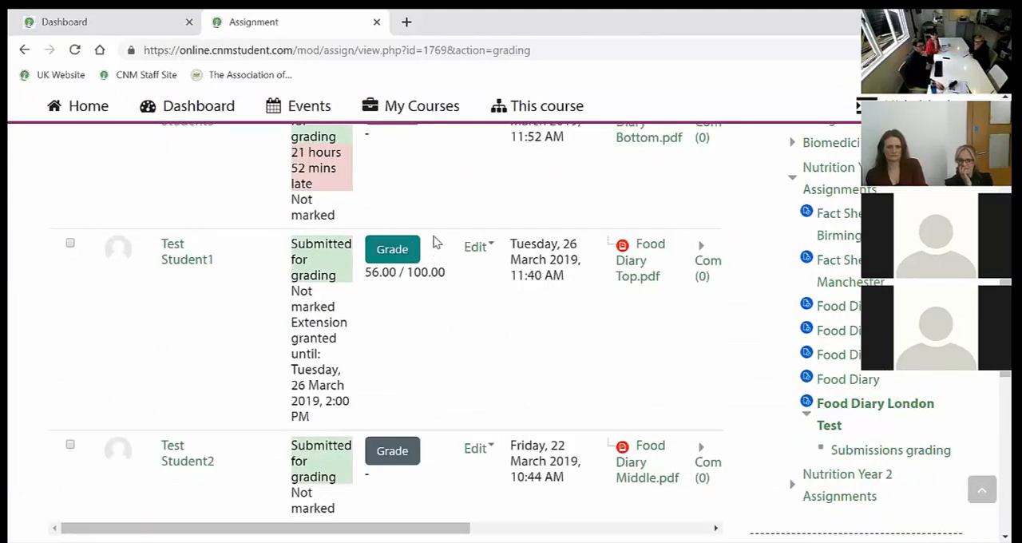
{"action": "scroll", "coordinate": [392, 301], "scroll_direction": "up", "scroll_amount": 4}
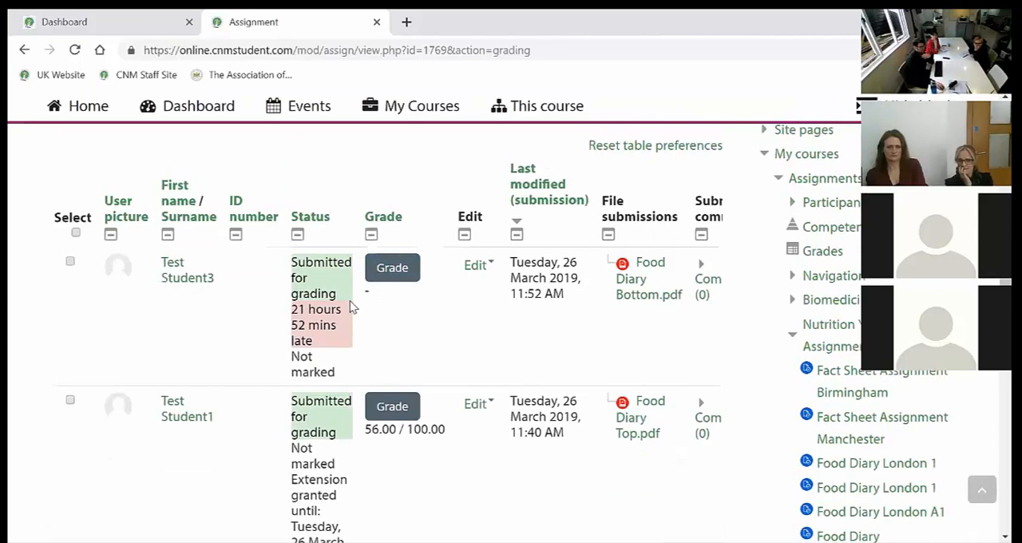
{"action": "scroll", "coordinate": [337, 305], "scroll_direction": "down", "scroll_amount": 4}
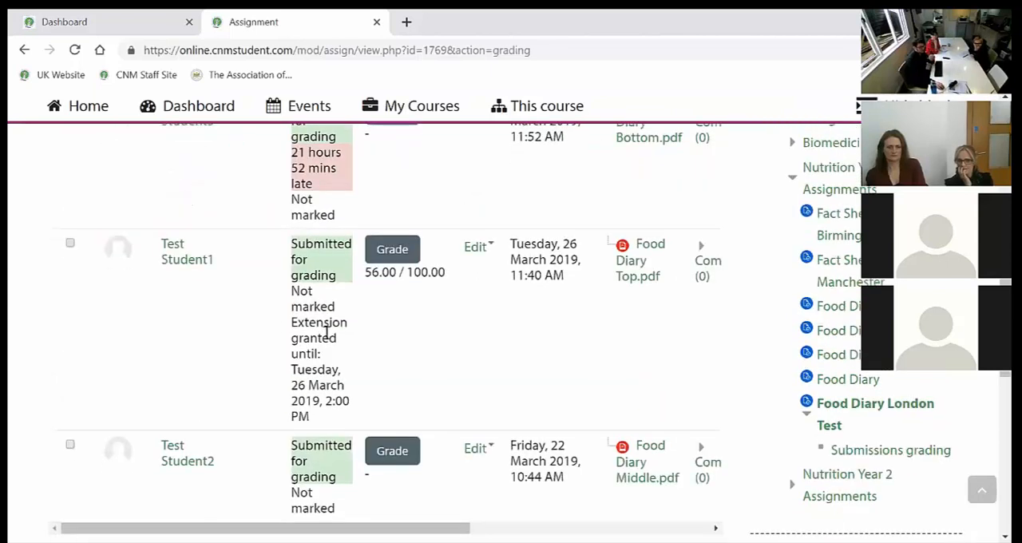
{"action": "scroll", "coordinate": [274, 338], "scroll_direction": "down", "scroll_amount": 4}
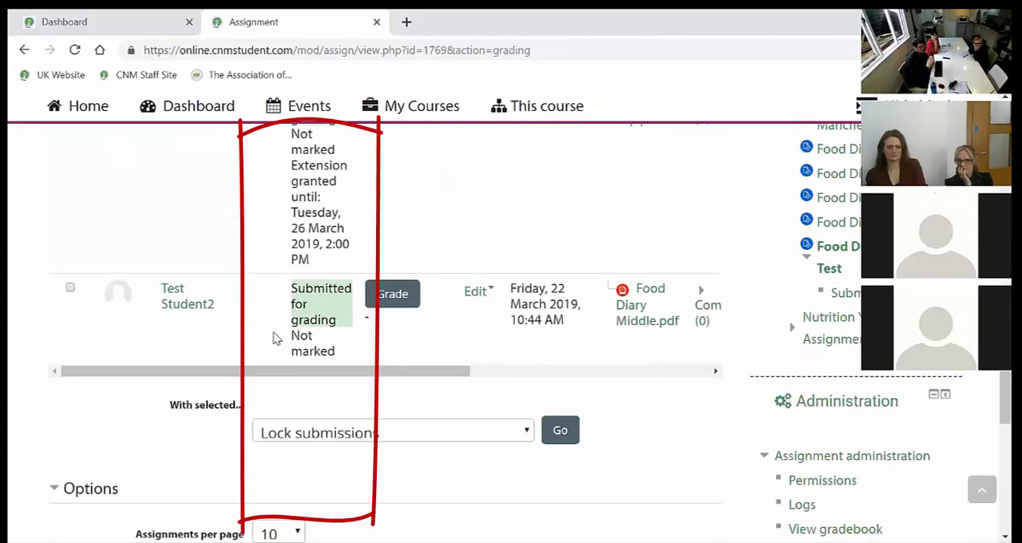
Set the submissions table to show All assignments per page.
{"action": "scroll", "coordinate": [274, 337], "scroll_direction": "down", "scroll_amount": 4}
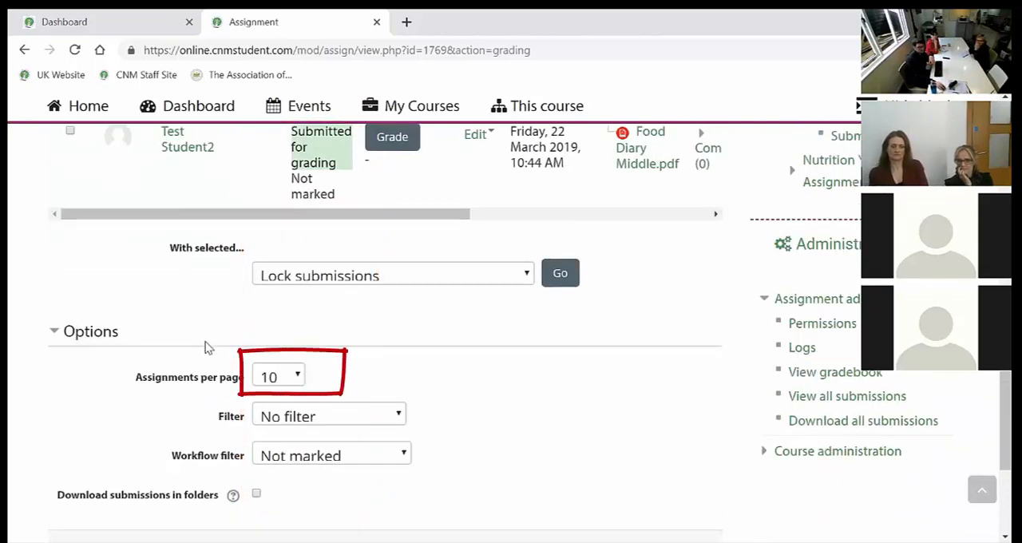
{"action": "left_click", "coordinate": [297, 381]}
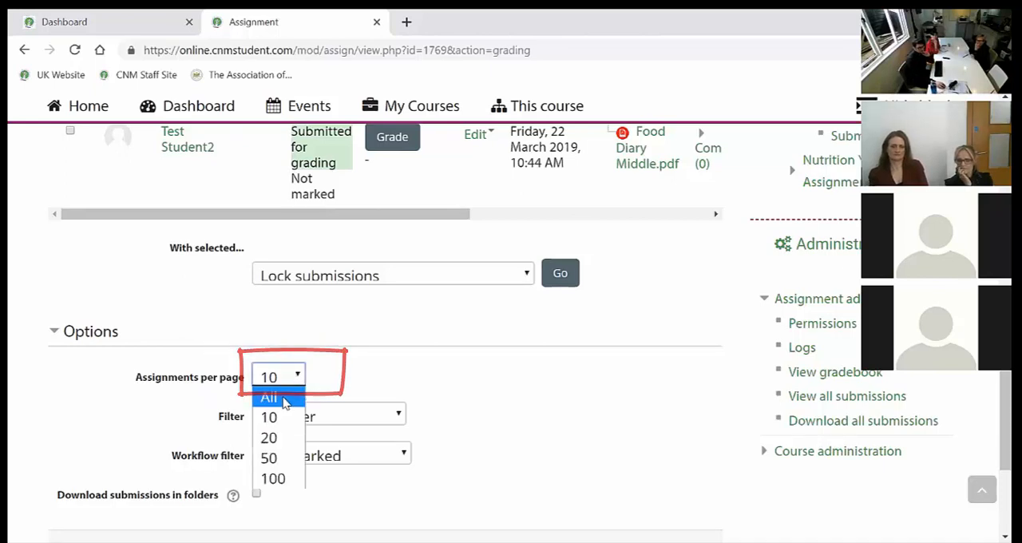
{"action": "left_click", "coordinate": [290, 392]}
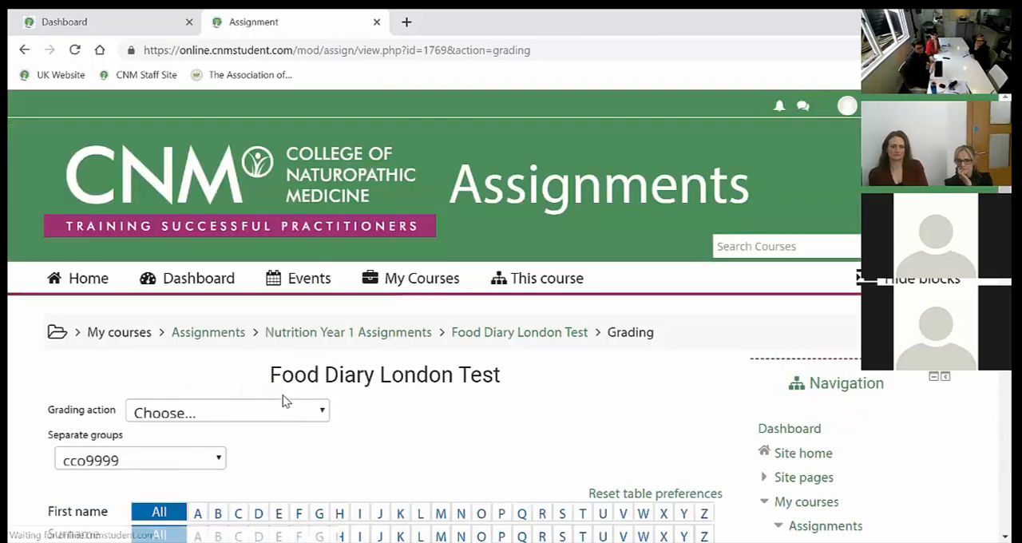
Check the reloaded submissions table for each student's submission status and the grade awarded to the marked student.
{"action": "scroll", "coordinate": [280, 404], "scroll_direction": "down", "scroll_amount": 4}
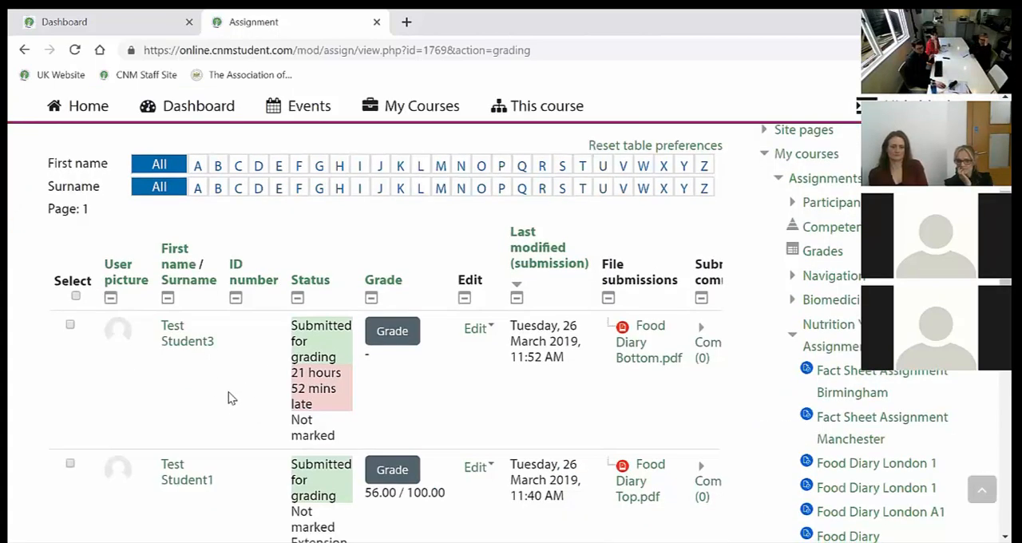
{"action": "scroll", "coordinate": [228, 395], "scroll_direction": "up", "scroll_amount": 3}
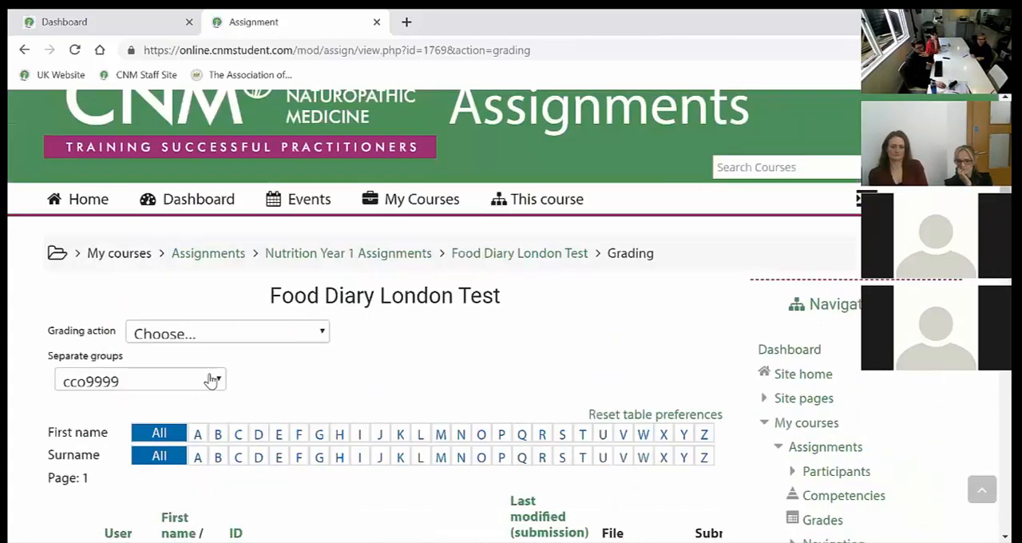
{"action": "scroll", "coordinate": [110, 380], "scroll_direction": "down", "scroll_amount": 4}
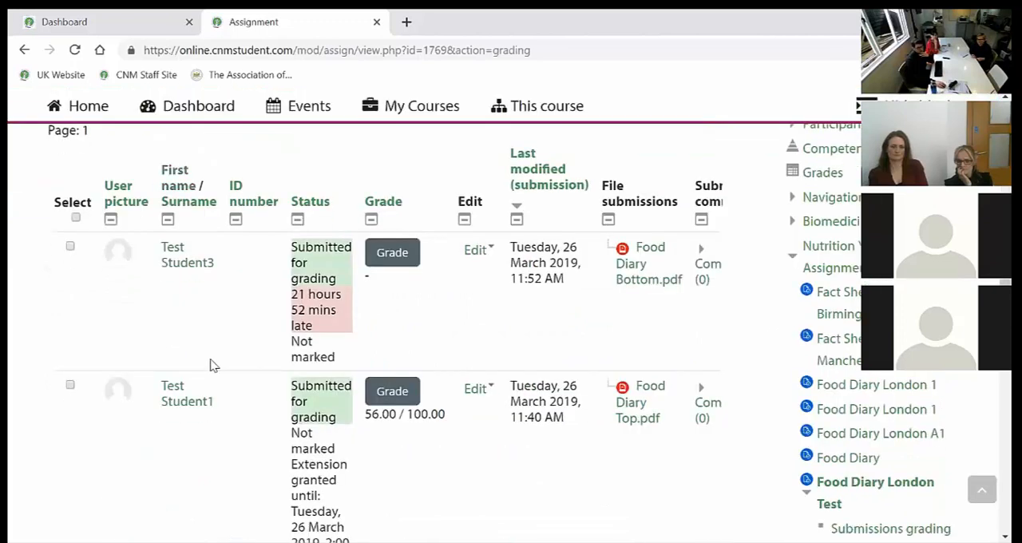
{"action": "scroll", "coordinate": [276, 387], "scroll_direction": "down", "scroll_amount": 2}
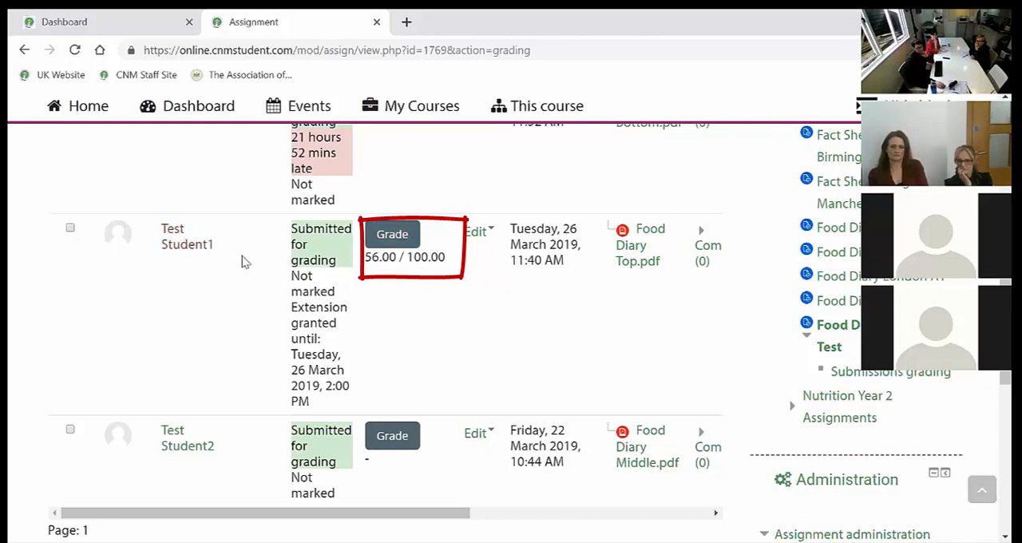
{"action": "scroll", "coordinate": [435, 275], "scroll_direction": "up", "scroll_amount": 1}
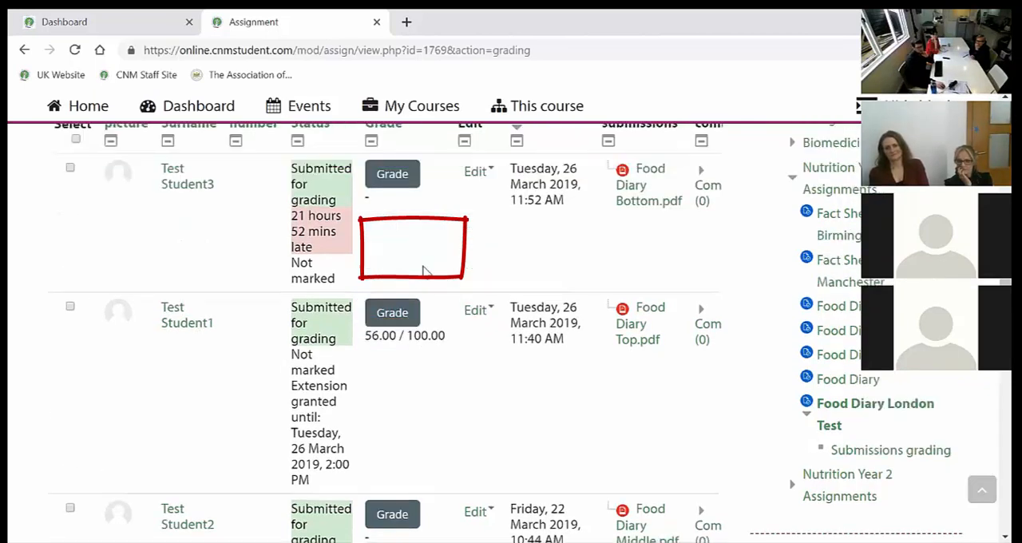
{"action": "scroll", "coordinate": [421, 268], "scroll_direction": "down", "scroll_amount": 1}
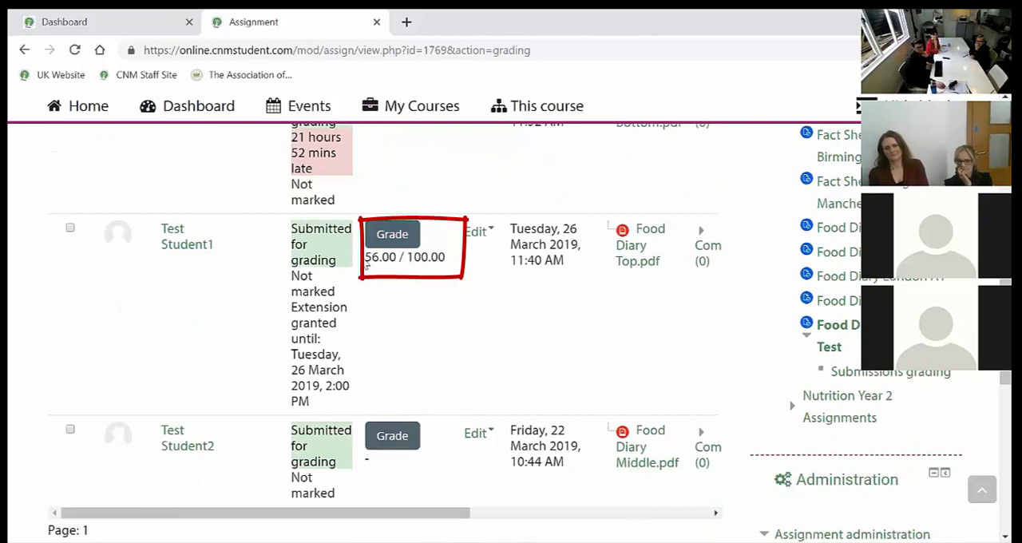